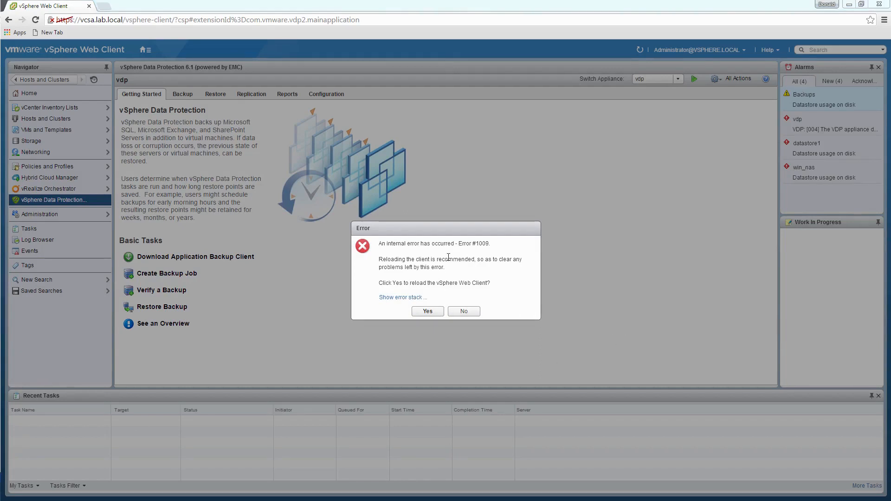
Step: Reload the web client after the error and connect to the vdp appliance in vSphere Data Protection
click(426, 311)
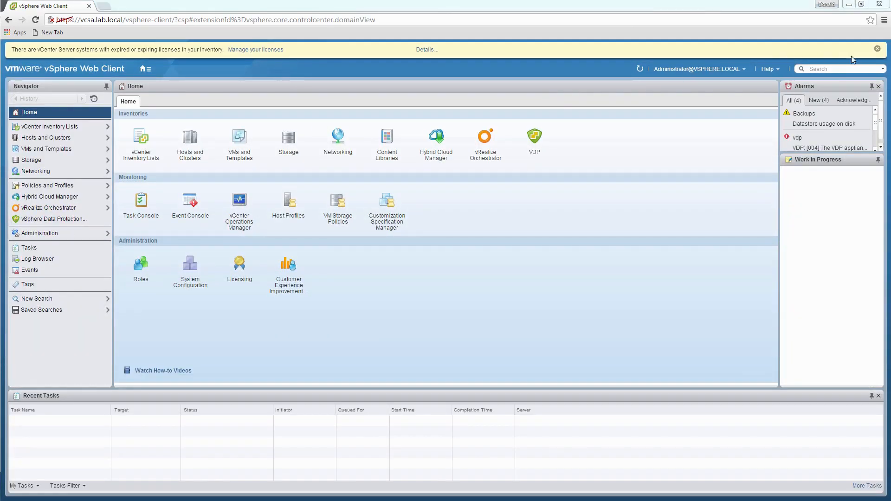
click(877, 48)
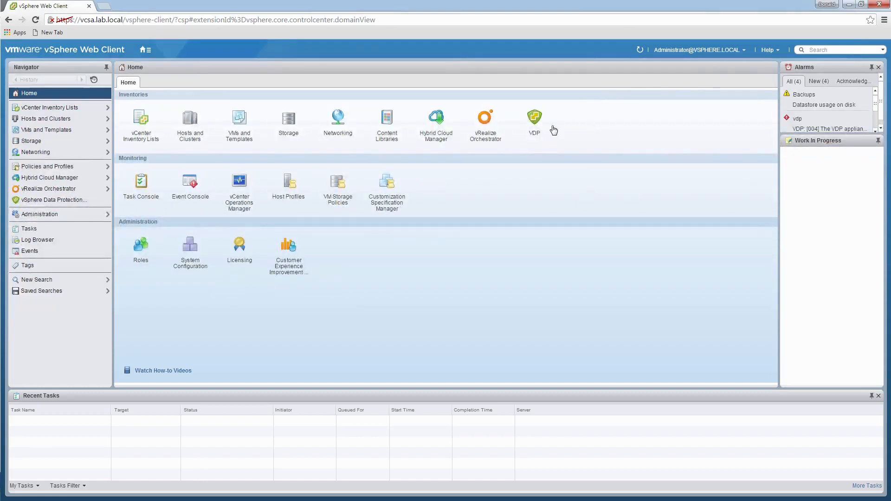
click(534, 118)
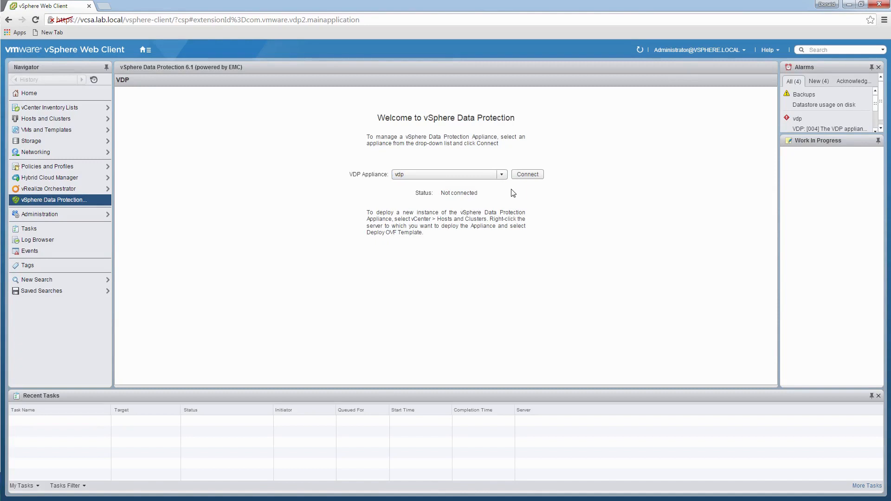
click(529, 176)
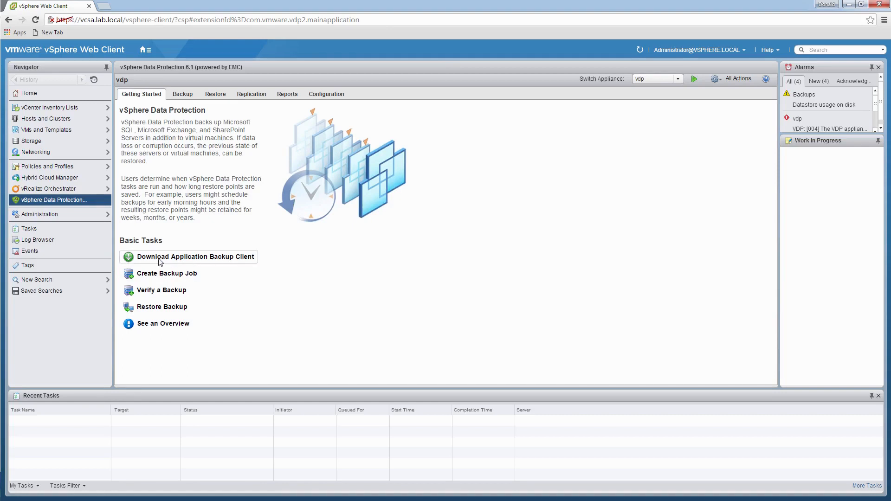
Step: View the application backup client downloads, followed by the Hosts and Clusters inventory
click(218, 258)
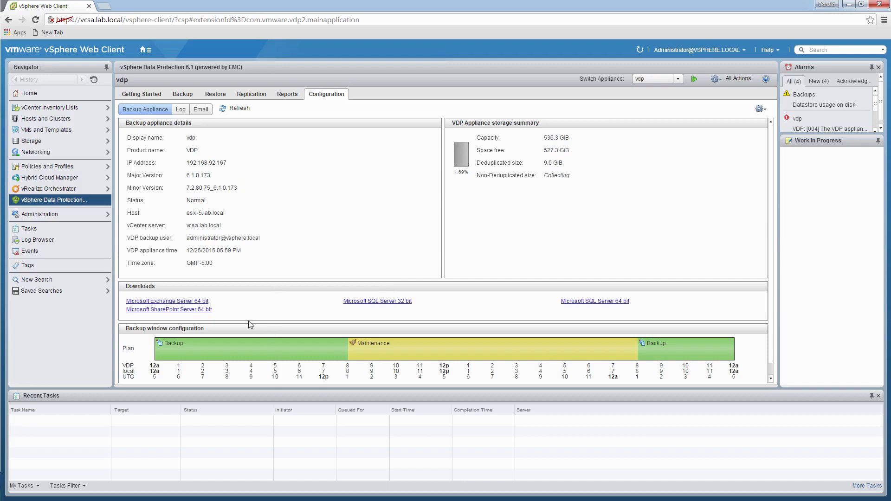
click(145, 49)
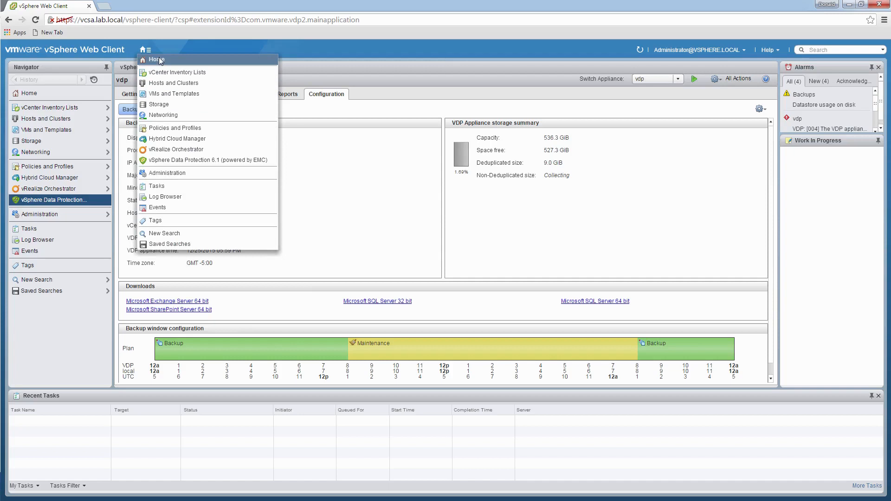
click(172, 83)
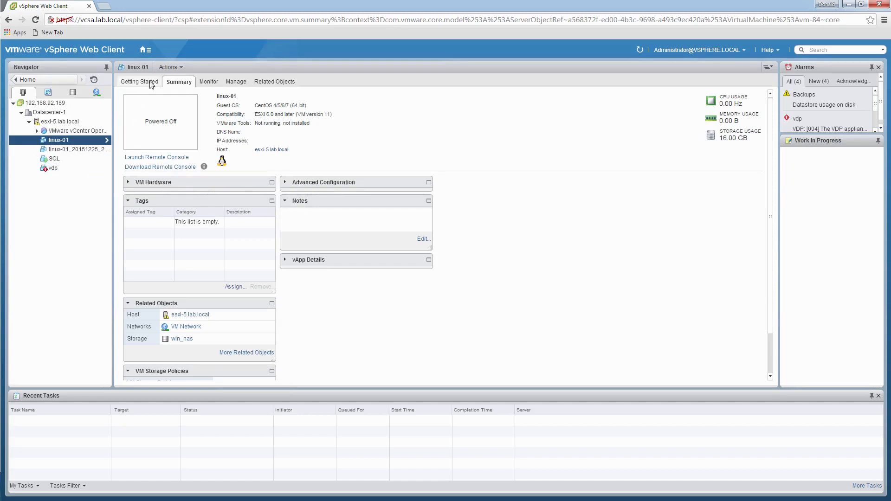
Step: Return to vSphere Data Protection and download the Microsoft SQL Server 64 bit application backup client
click(146, 50)
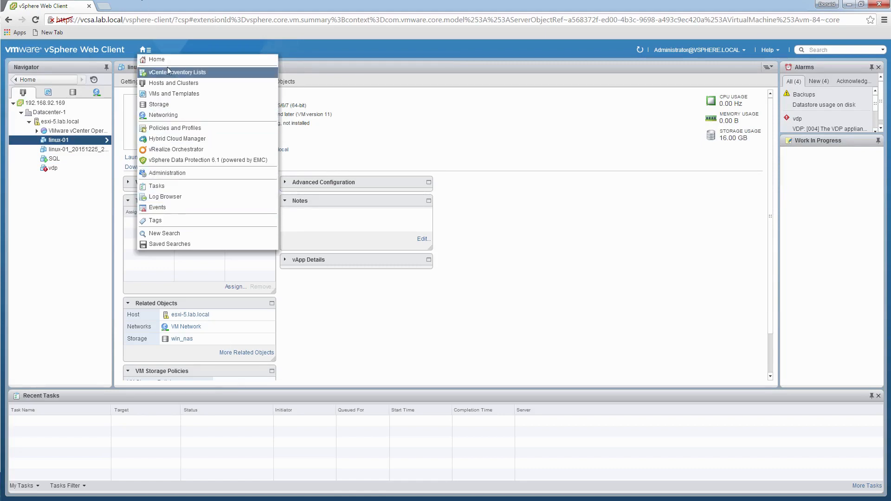
click(176, 162)
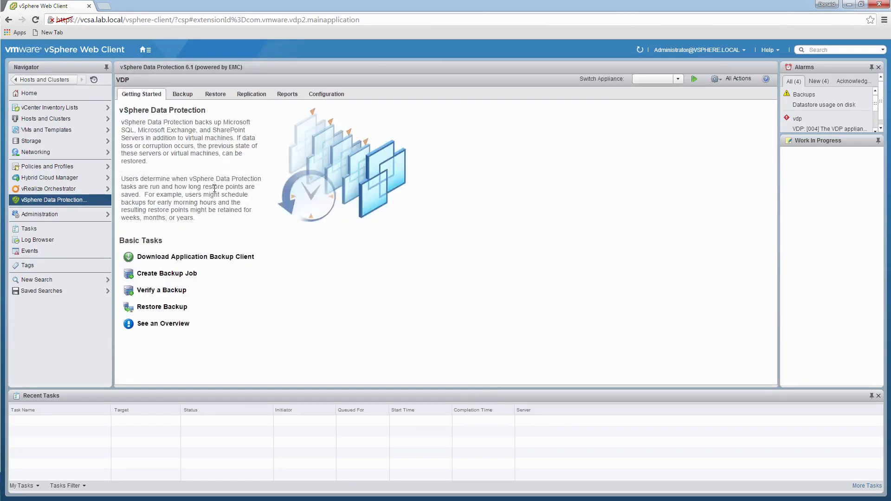
click(200, 257)
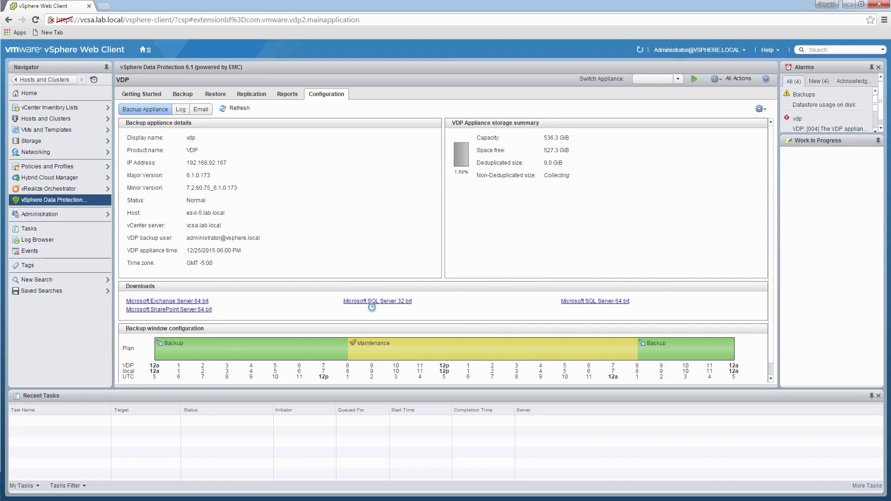
click(584, 302)
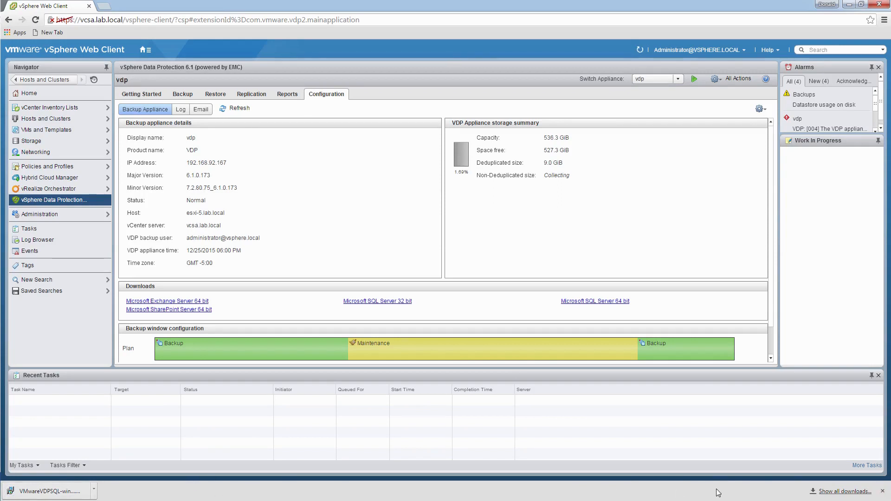
click(882, 492)
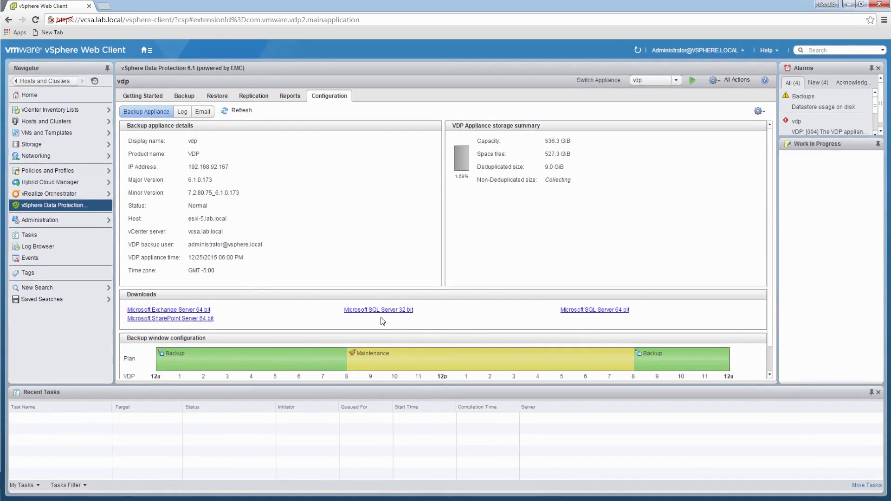
Step: Start a new backup job on the vdp appliance with the Guest Images job type
click(157, 95)
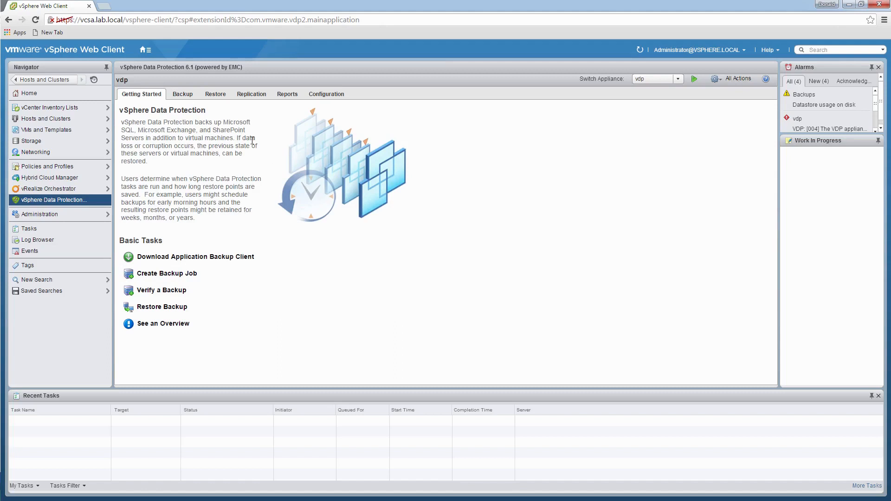
click(185, 93)
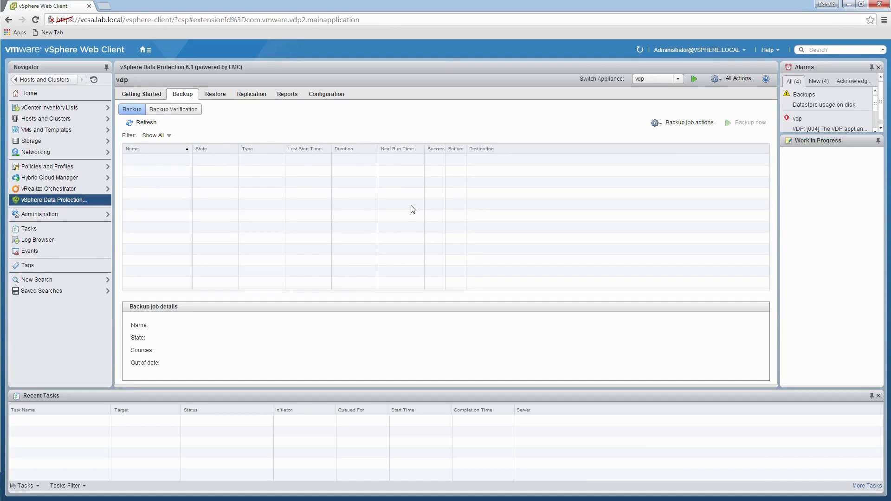
click(674, 126)
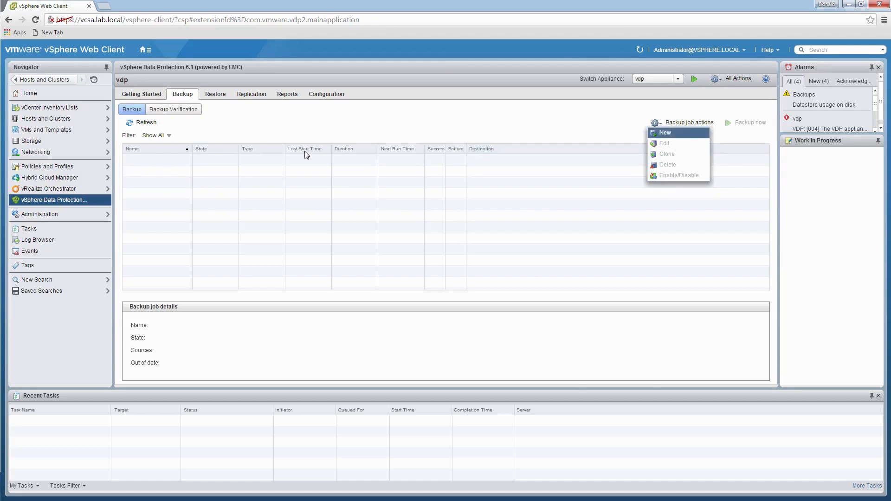
key(Return)
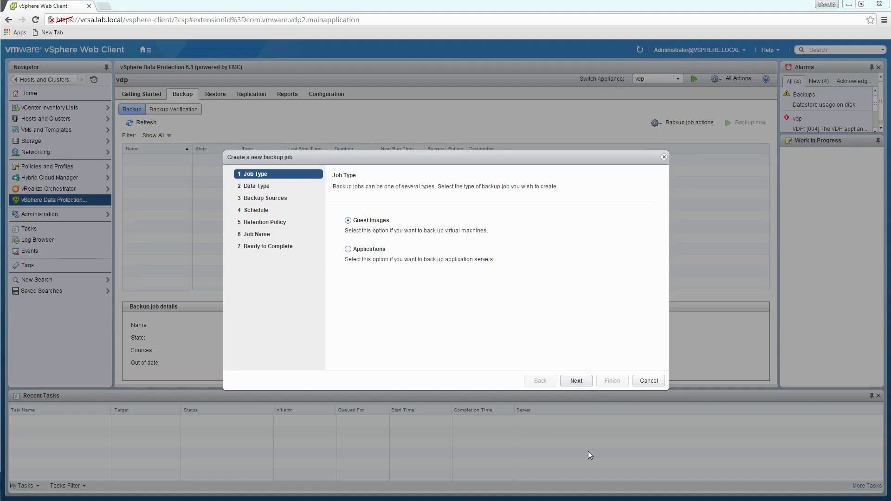
click(583, 381)
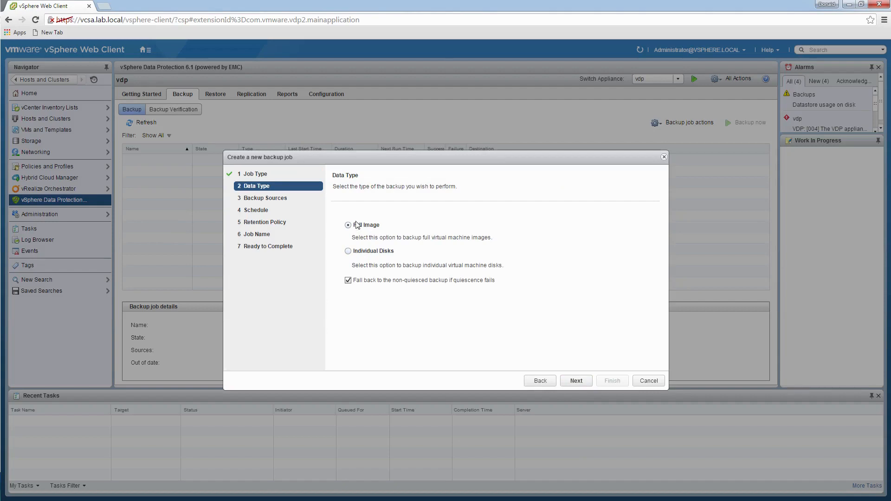
Step: Try the Individual Disks data type and expand the backup sources down to the hard disk of linux-01
click(348, 251)
click(575, 380)
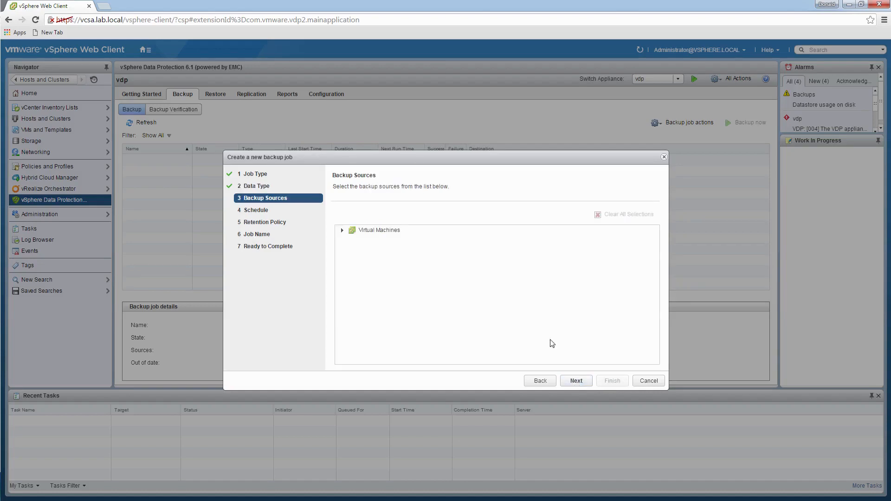
double_click(350, 231)
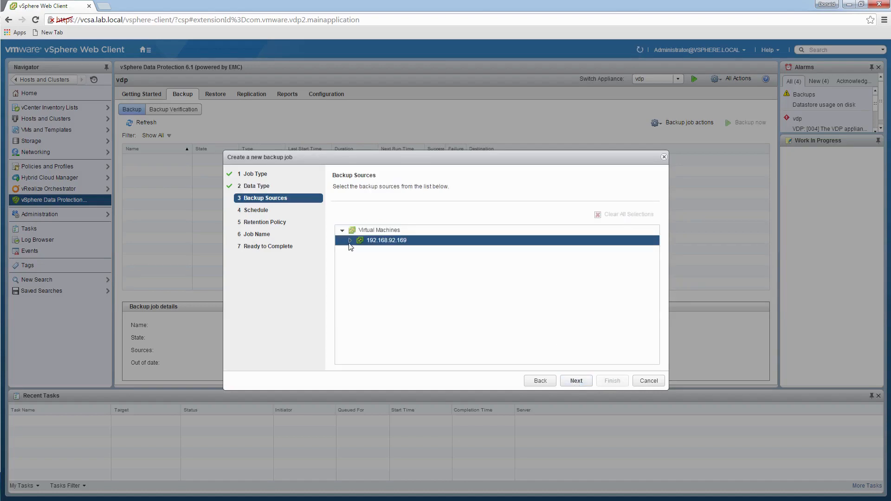
double_click(351, 241)
double_click(358, 253)
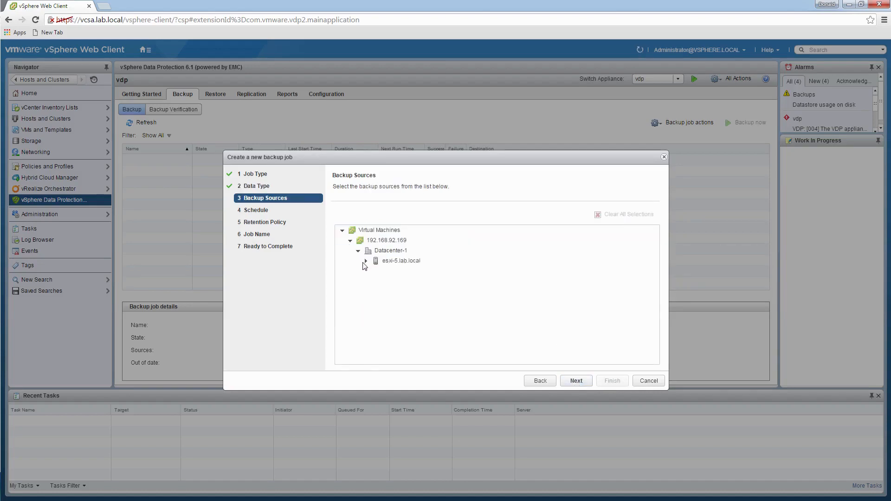
click(365, 262)
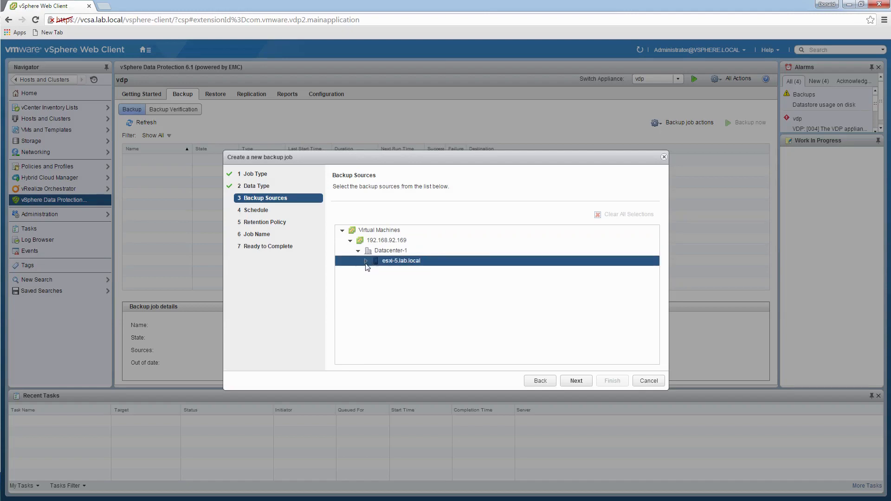
click(366, 261)
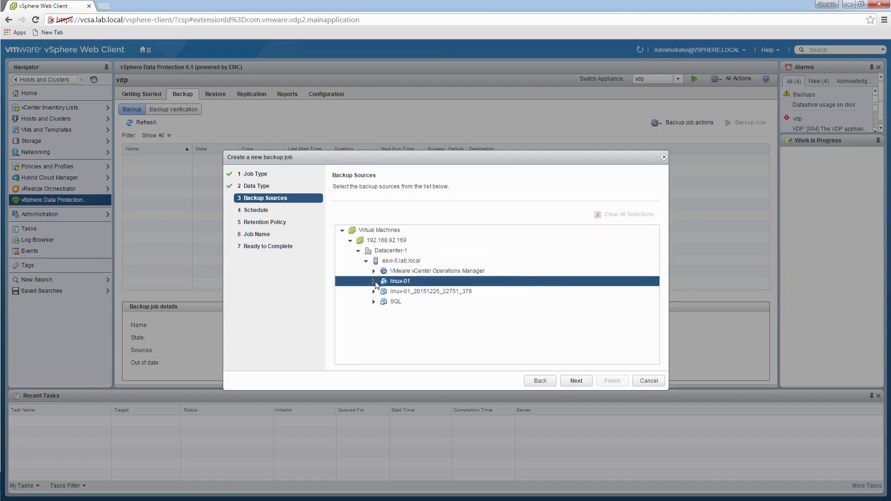
click(374, 281)
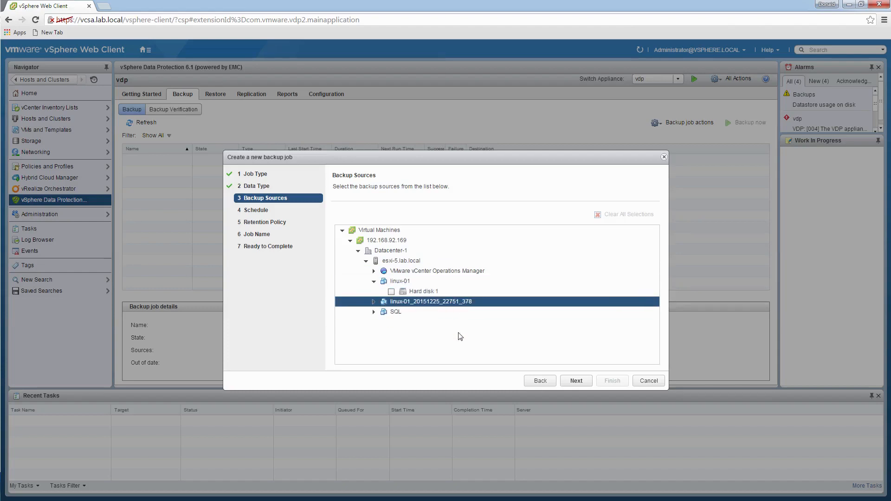
click(538, 382)
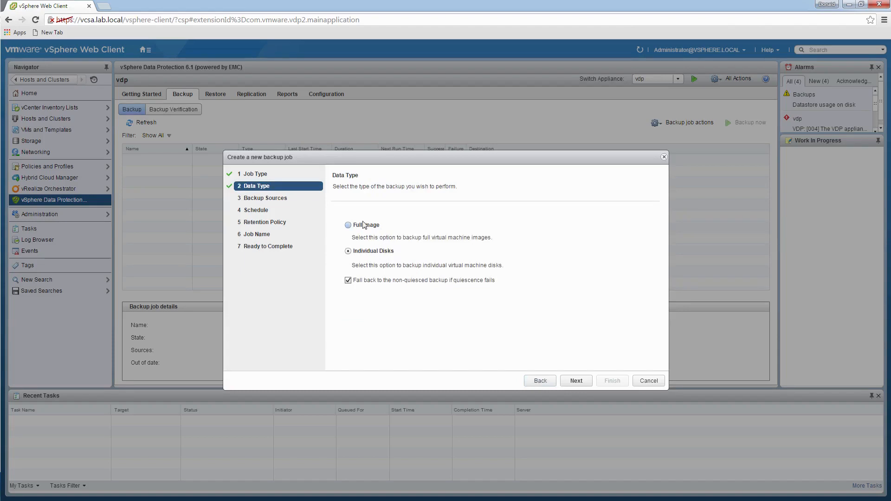
Step: Set the data type to Full Image and select the linux-01 virtual machine as the backup source
click(348, 225)
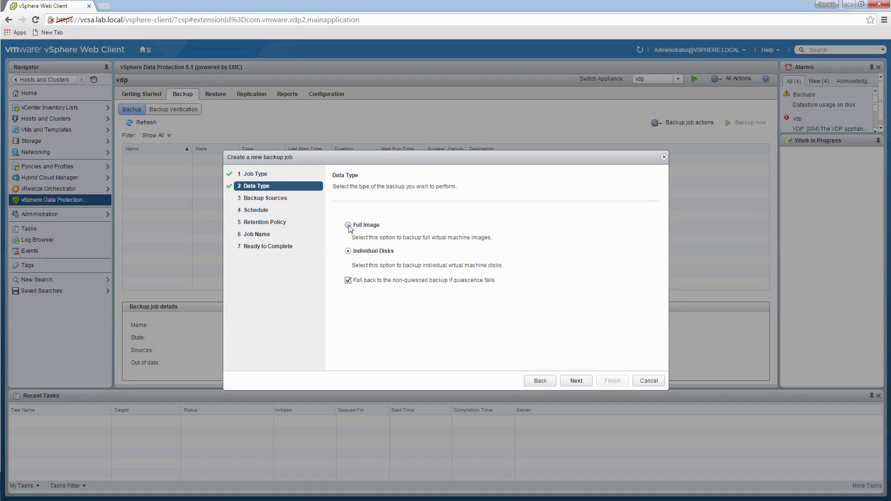
click(577, 381)
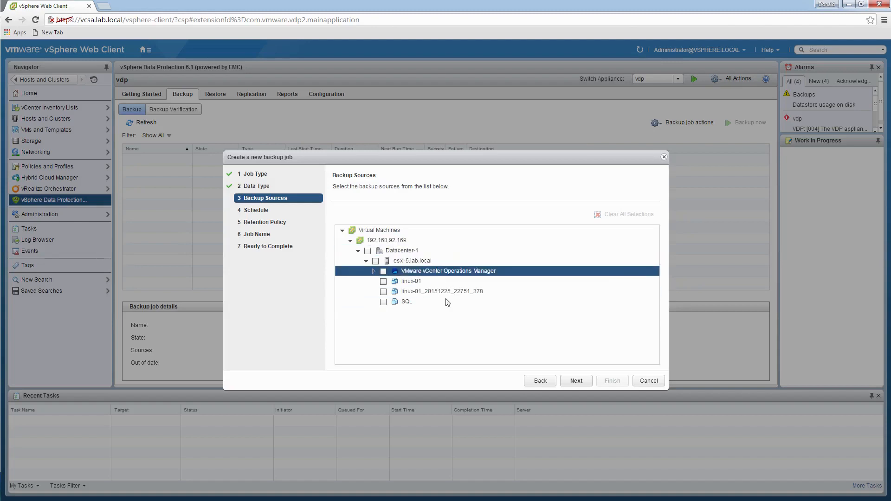
click(384, 281)
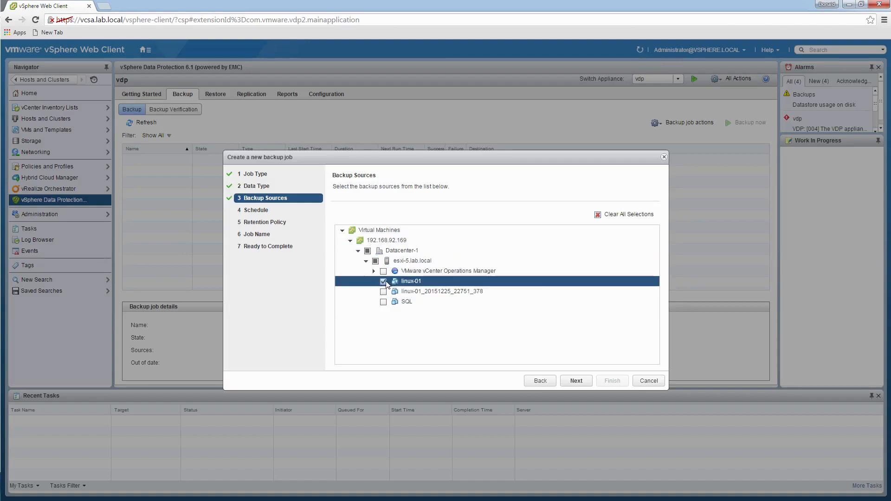
click(575, 381)
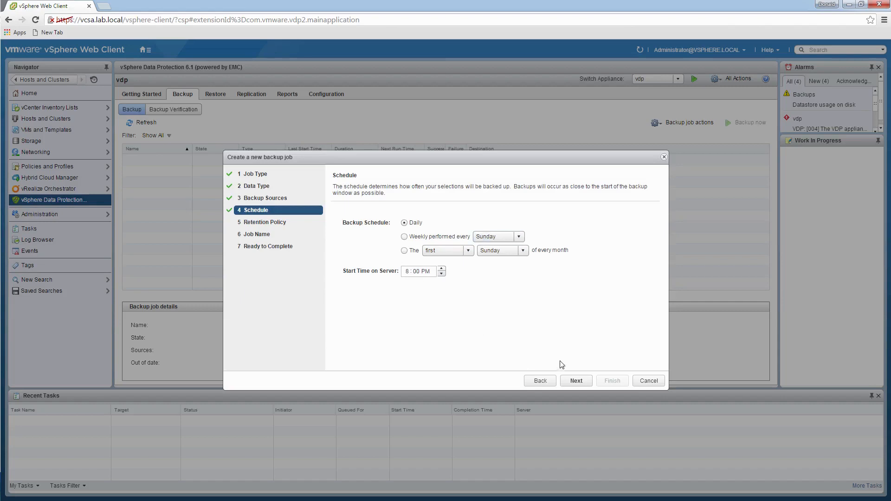
Step: Accept the daily 8:00 PM backup schedule and the 60-day retention policy
click(580, 382)
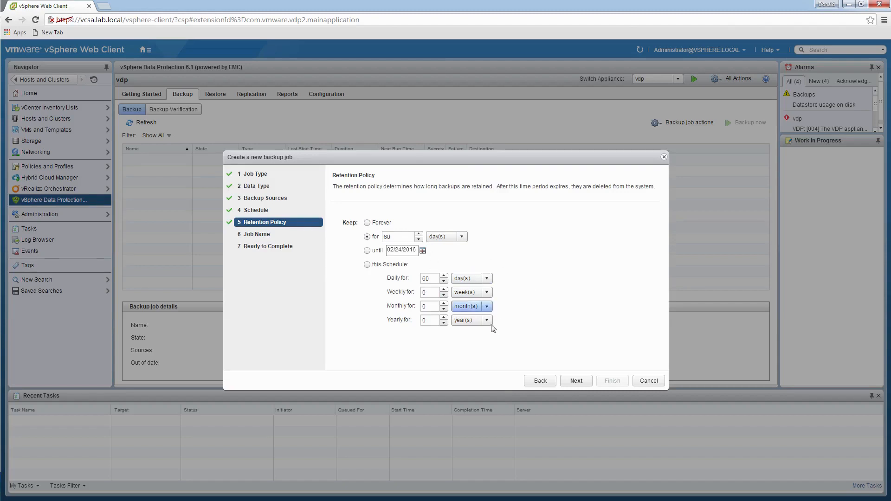
click(576, 381)
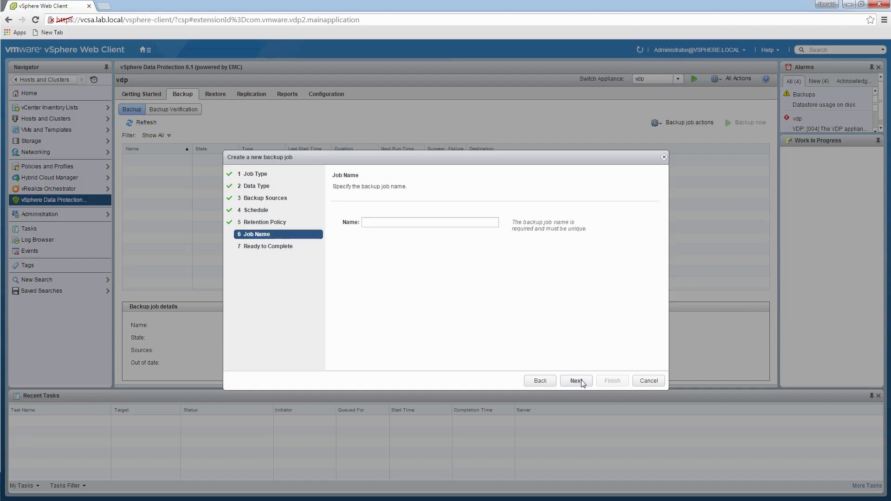
Step: Create the backup job under the name linux-01_backup and select it in the job list
click(397, 218)
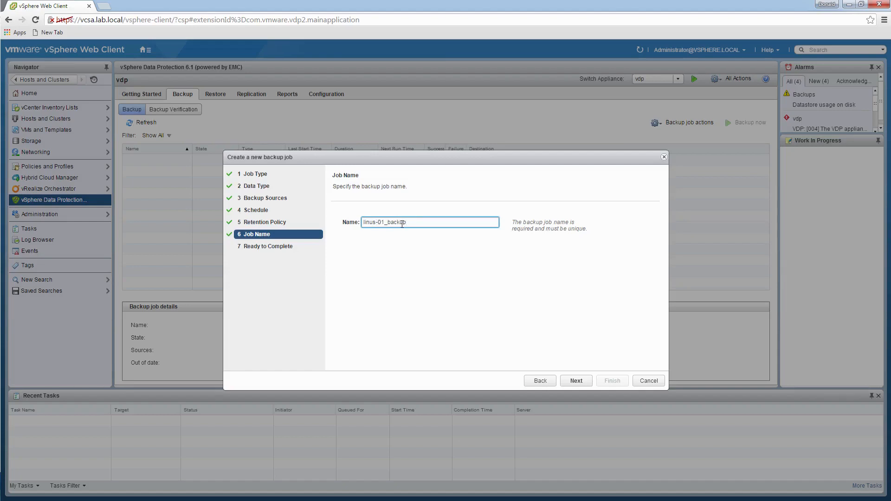
key(BackSpace)
text(x-01_backup)
click(576, 381)
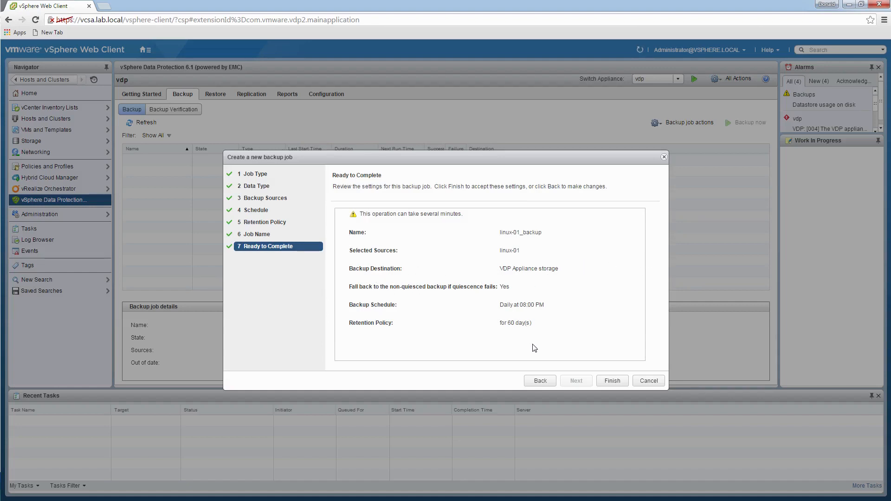
click(612, 381)
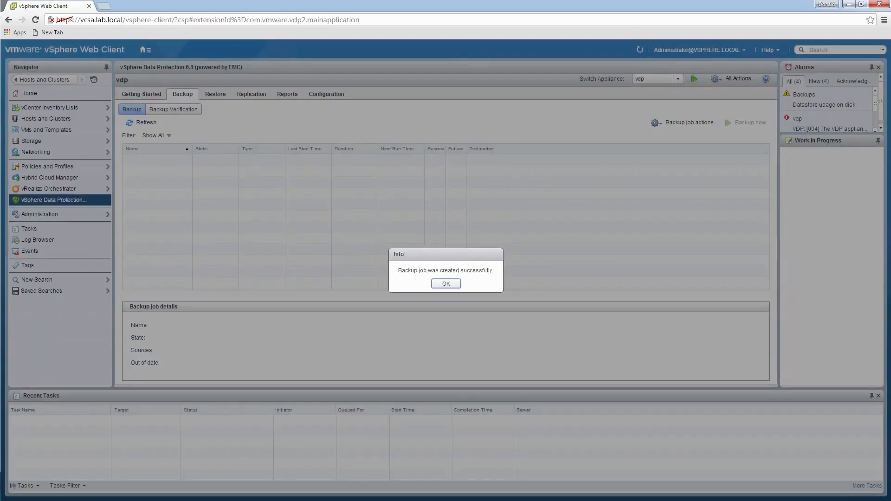
click(447, 284)
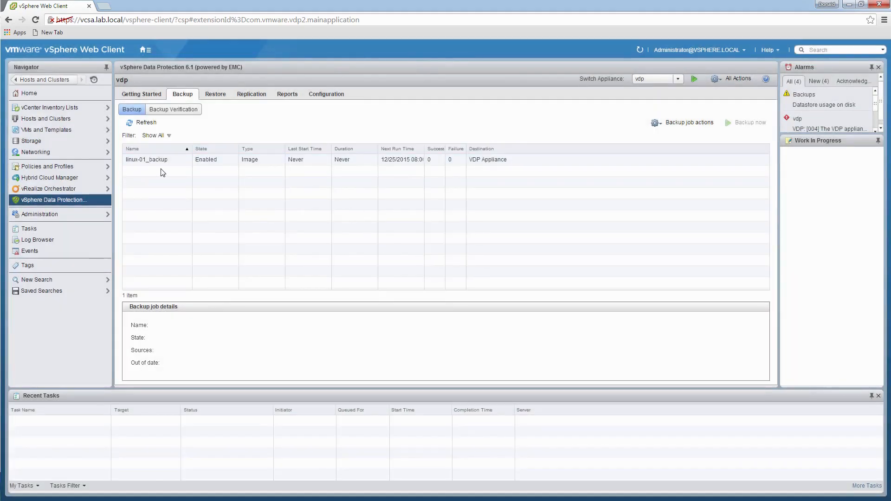
click(251, 160)
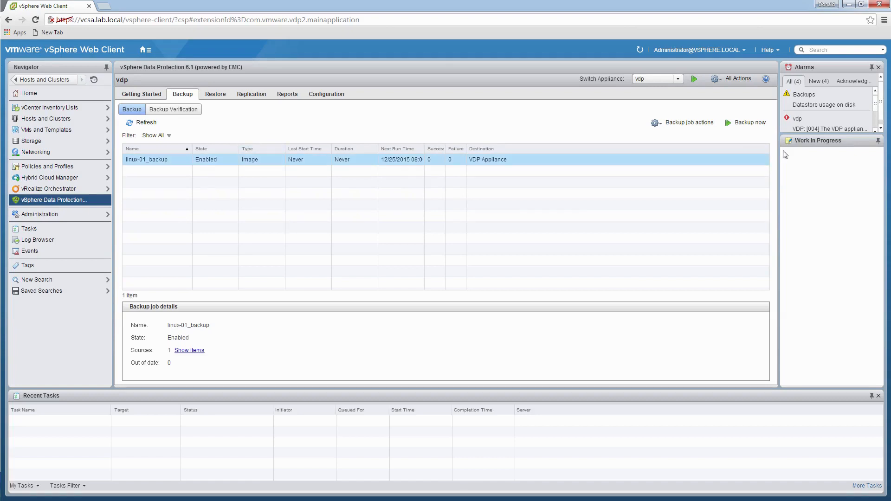
Step: Start a new backup job of type Applications with Selected Databases as the data type
click(667, 123)
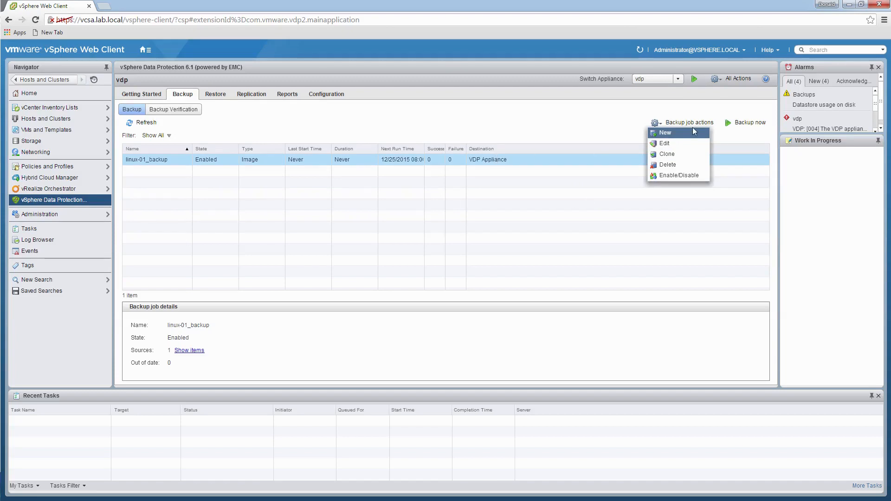
click(672, 133)
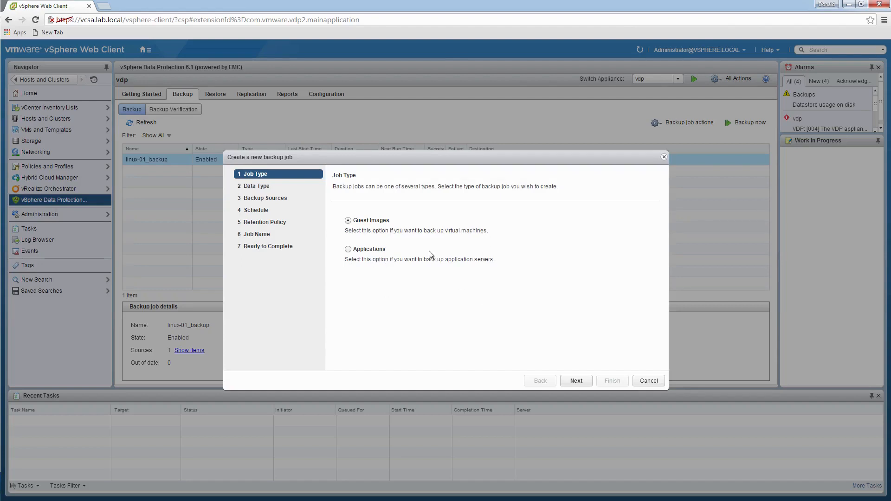
click(348, 250)
click(576, 380)
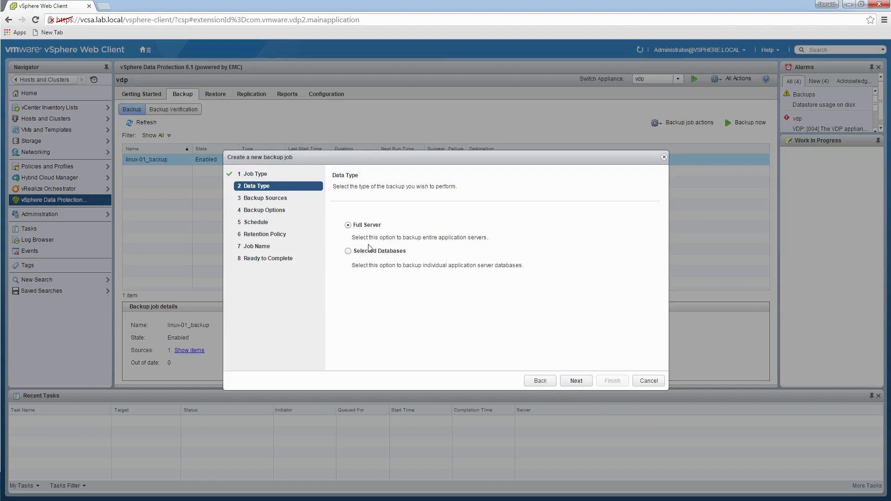
click(348, 251)
click(575, 381)
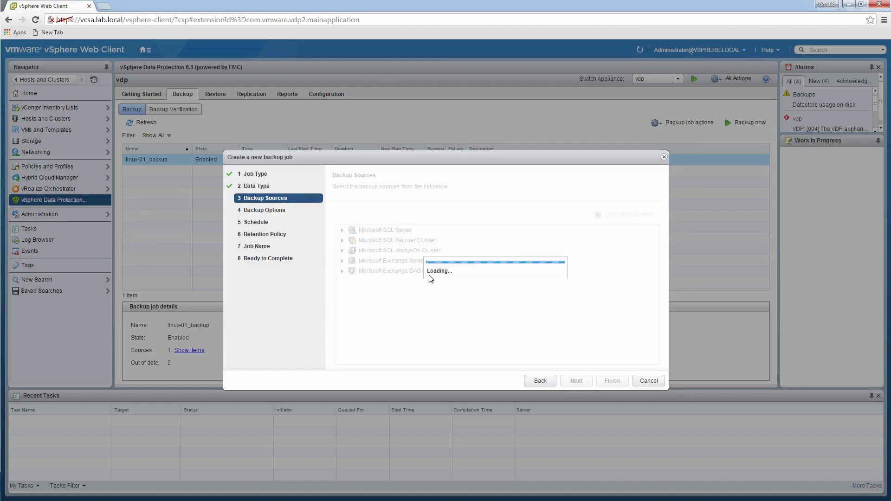
Step: Choose the master database in the (local) instance of Microsoft SQL Server win-g80s37nk6gb as the backup source
click(412, 241)
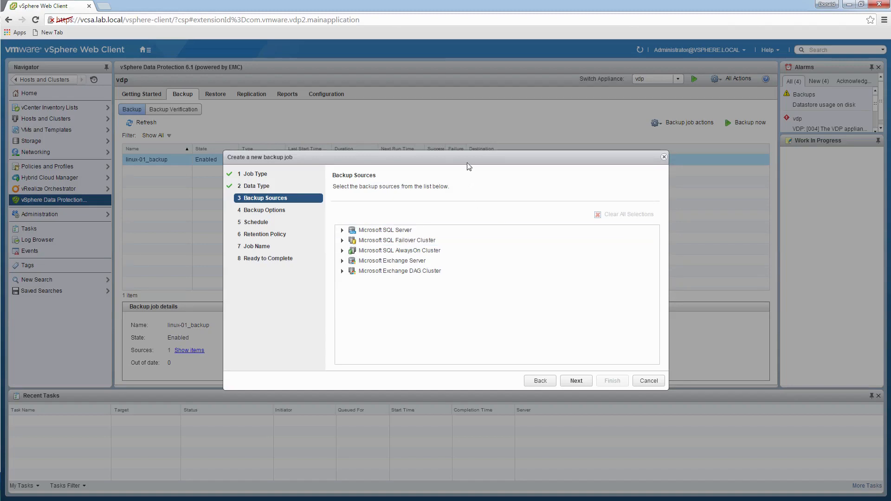
click(342, 230)
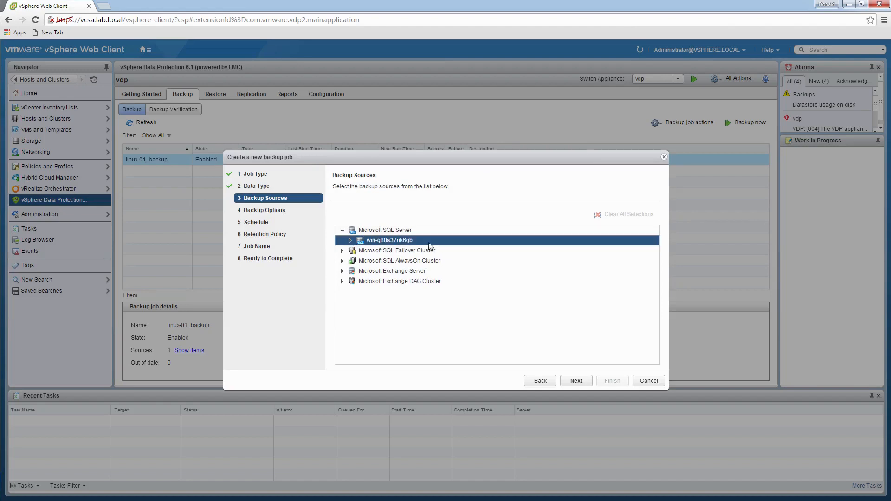
click(350, 241)
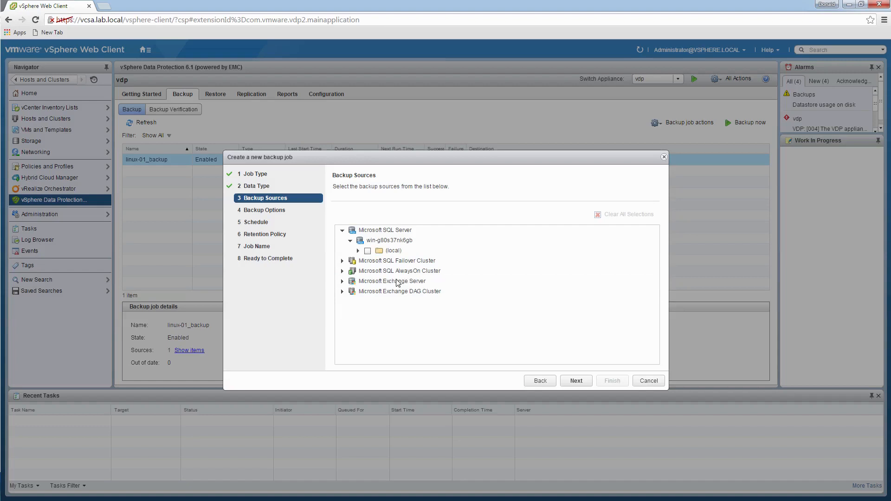
click(358, 251)
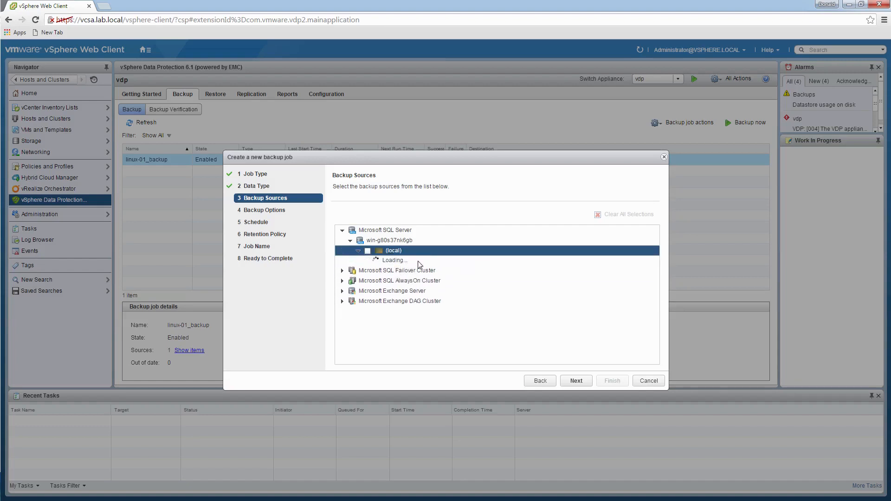
click(375, 262)
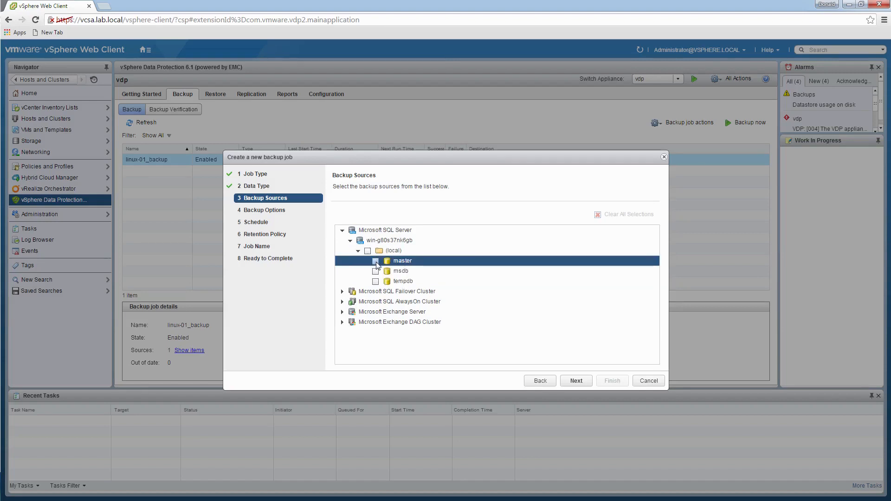
click(376, 262)
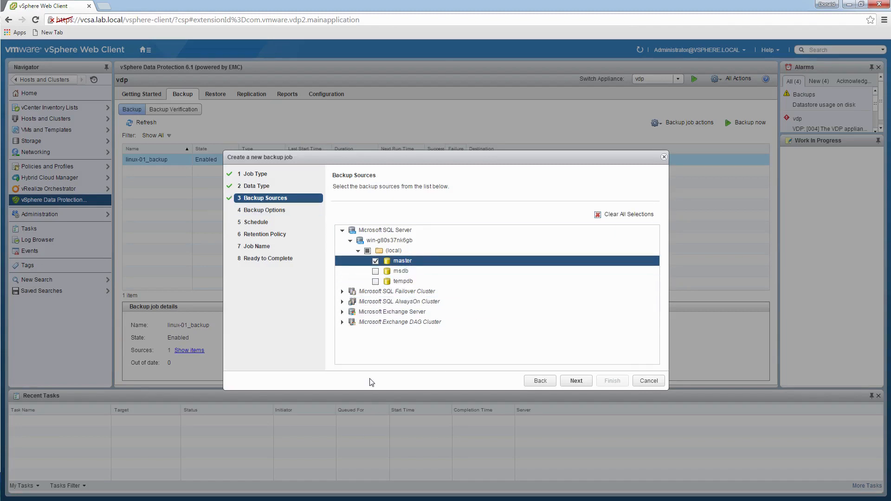
click(586, 379)
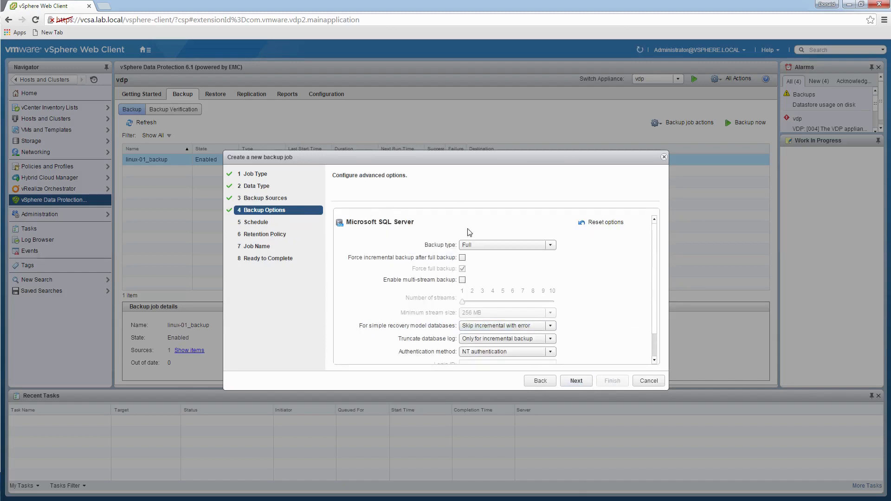
Step: Review the SQL Server backup options and accept the Full backup type with NT authentication
click(553, 247)
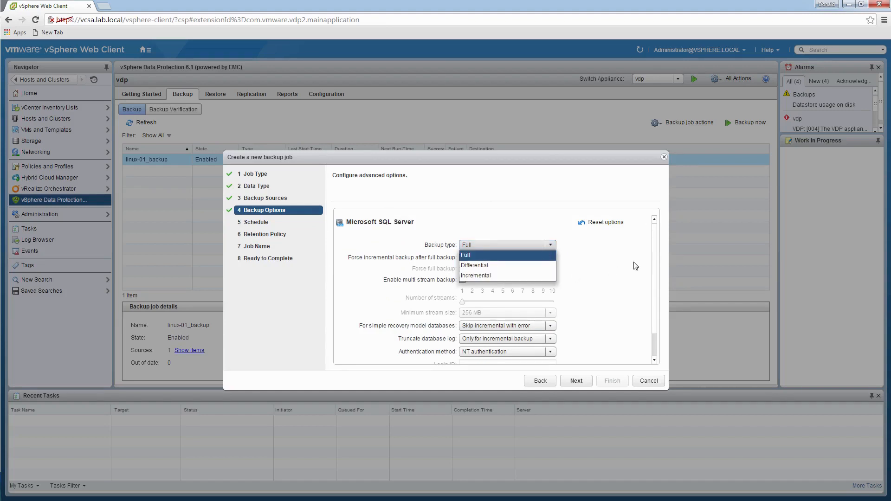
click(617, 261)
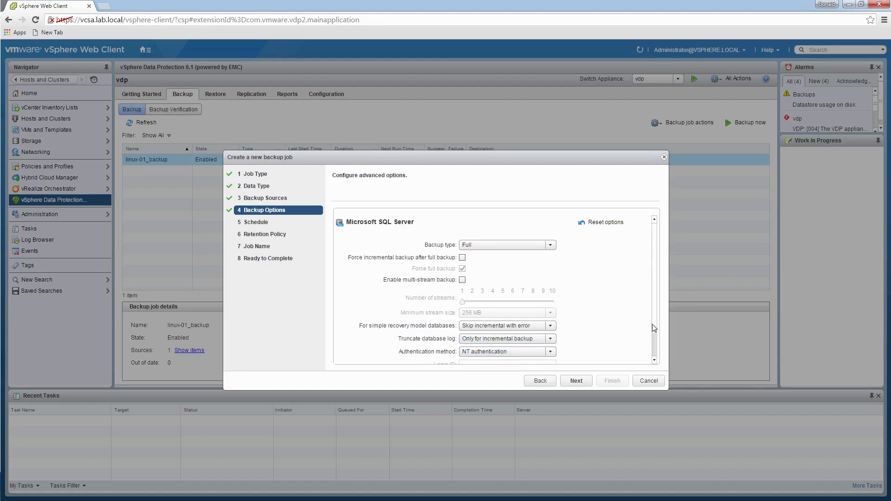
click(654, 358)
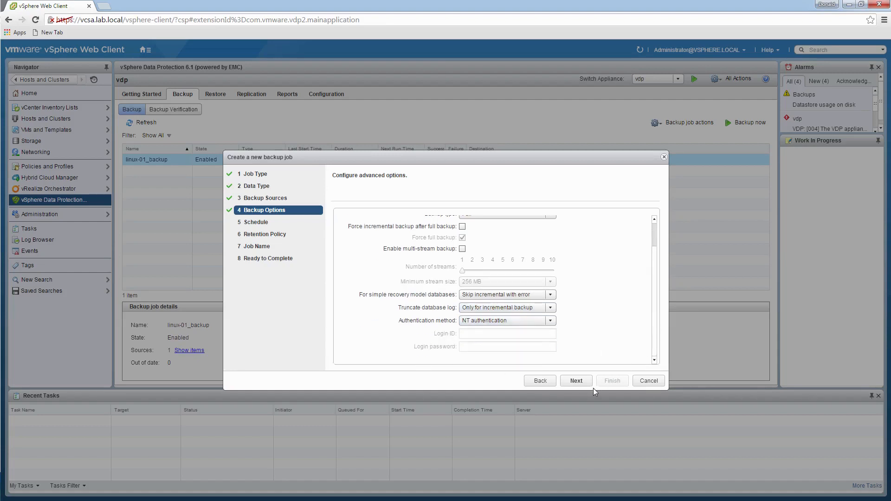
click(582, 382)
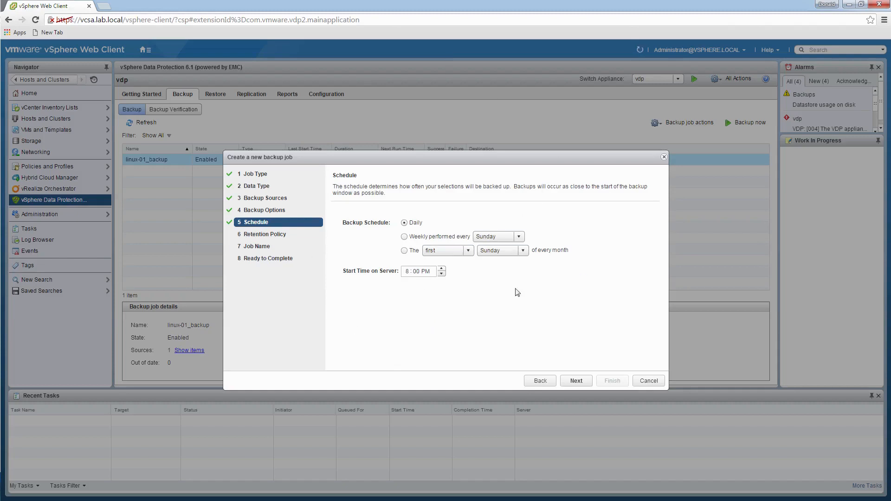
Step: Accept the daily 8:00 PM schedule and 60-day retention, and create the backup job under the name SQL_Database
click(576, 383)
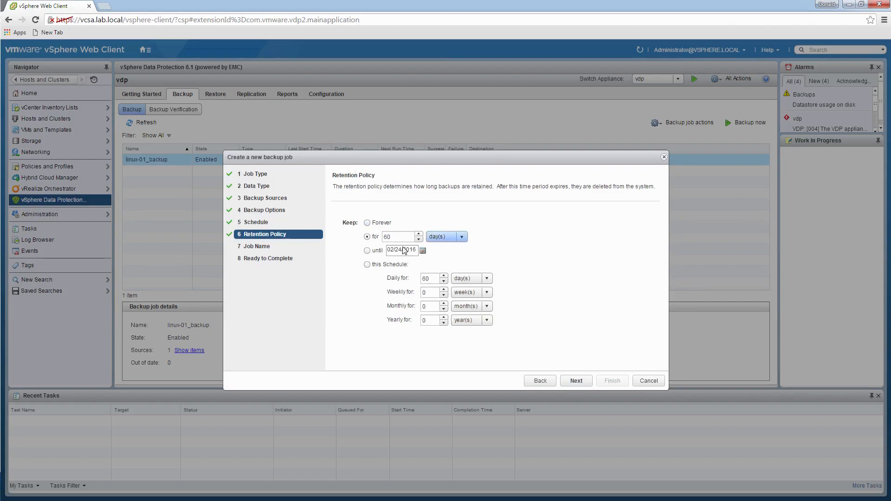
click(577, 382)
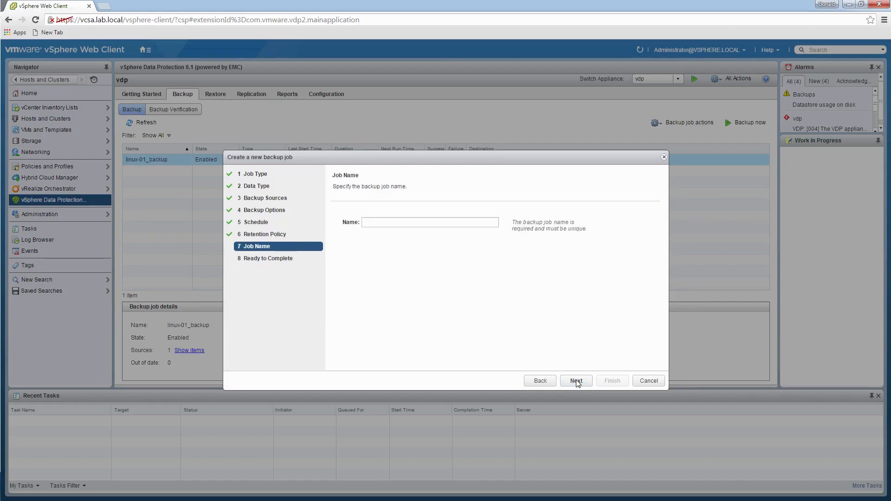
click(412, 224)
text(SQL_Database)
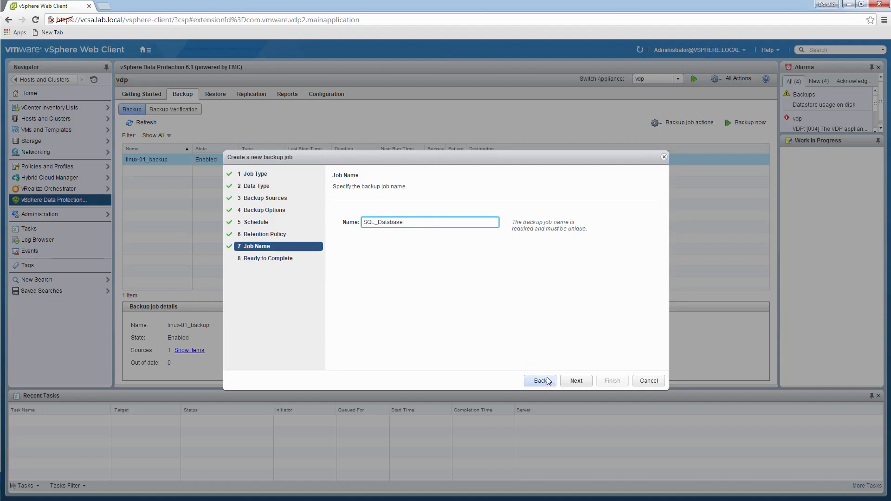
click(576, 380)
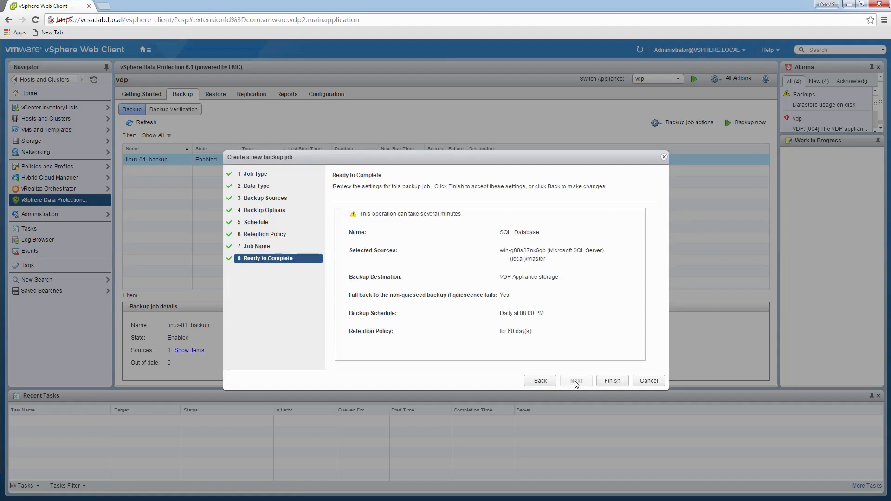
click(612, 380)
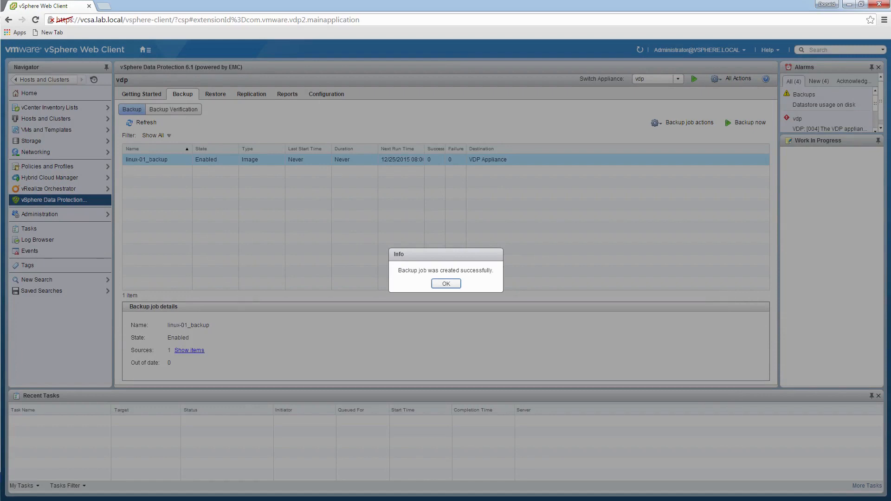
click(445, 284)
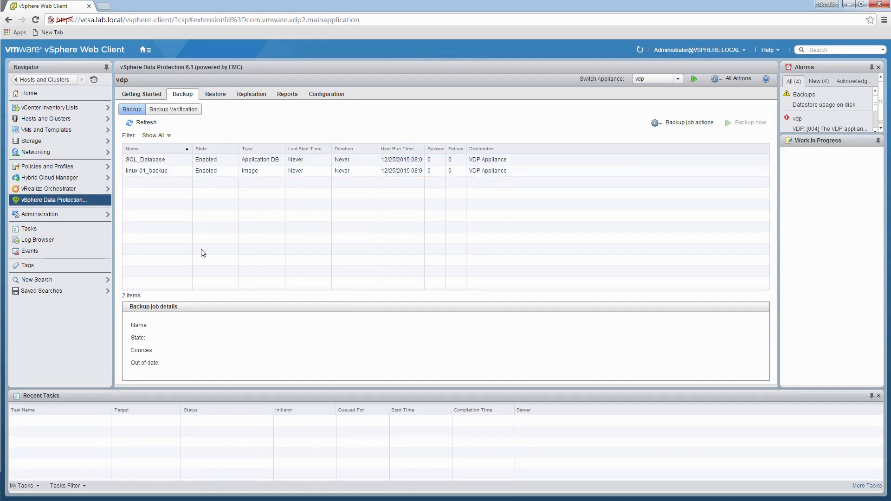
Step: Delete the SQL_Server_Verification job from the backup verification jobs
click(172, 111)
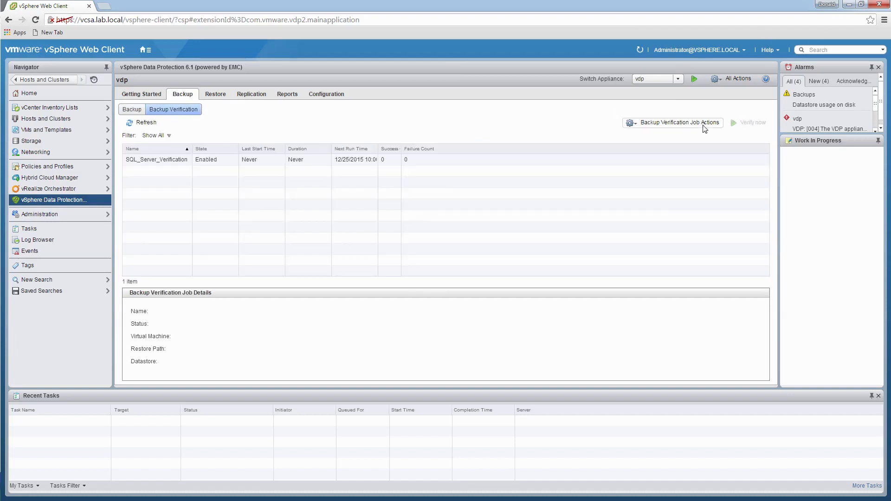
click(657, 125)
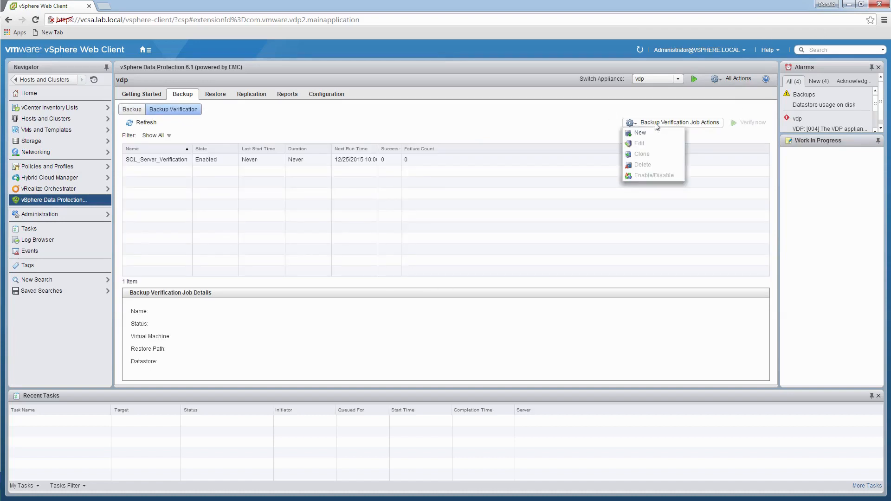
click(164, 161)
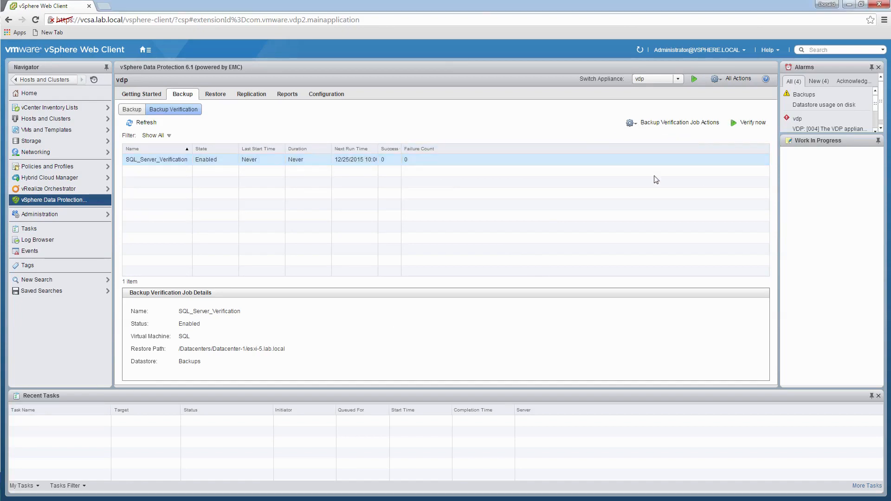
click(639, 123)
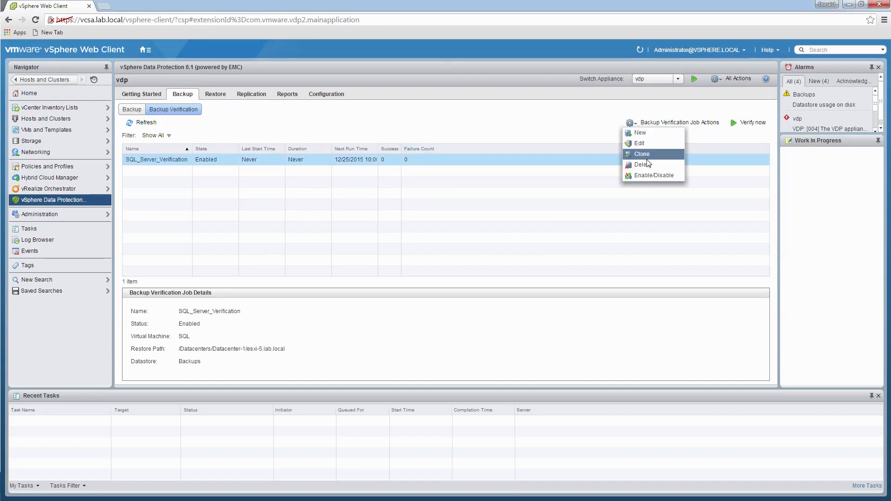
click(648, 166)
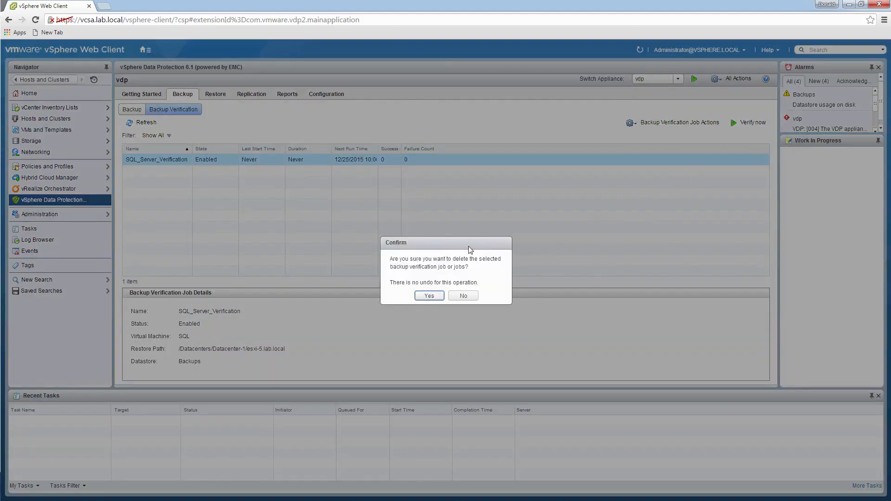
click(428, 297)
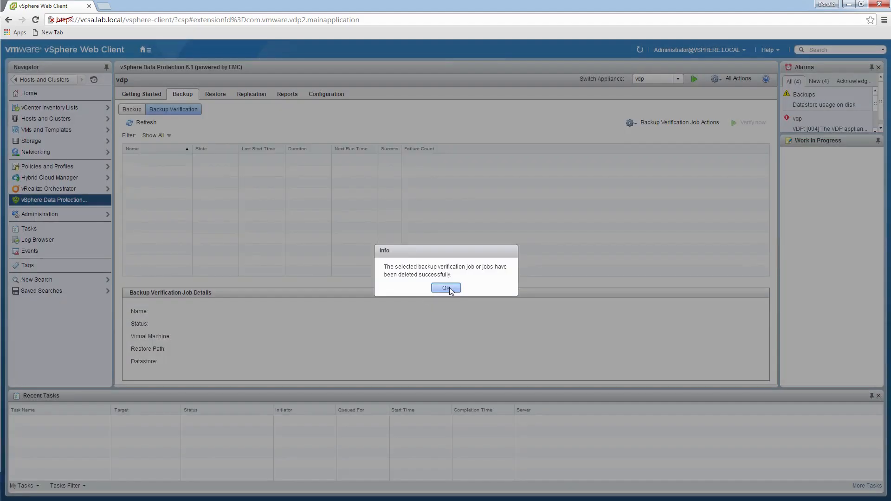
click(447, 288)
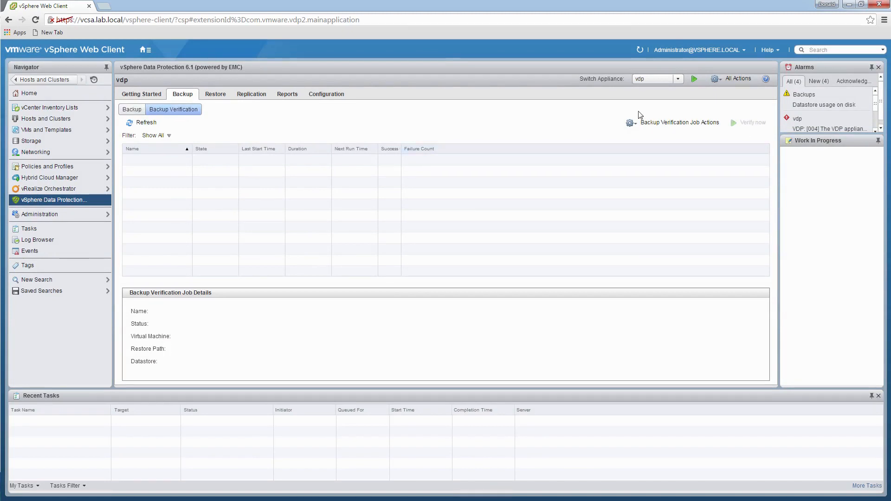
Step: Try to create a new backup verification job
click(658, 123)
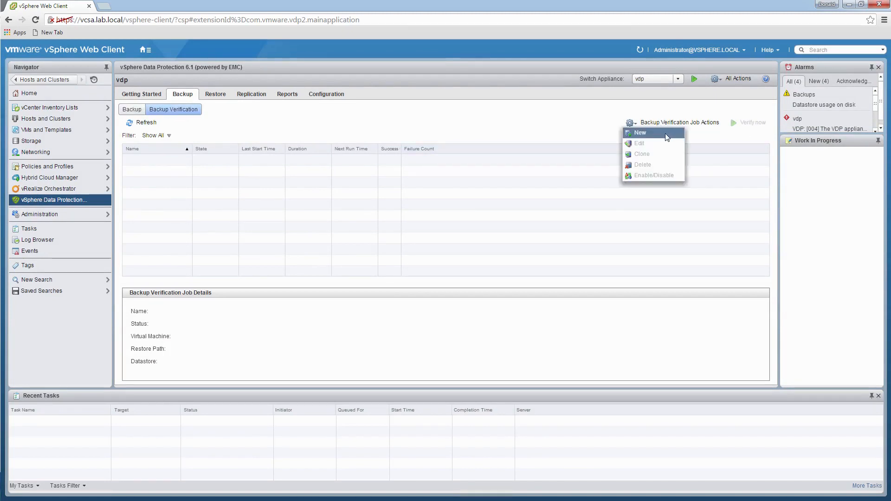
click(667, 133)
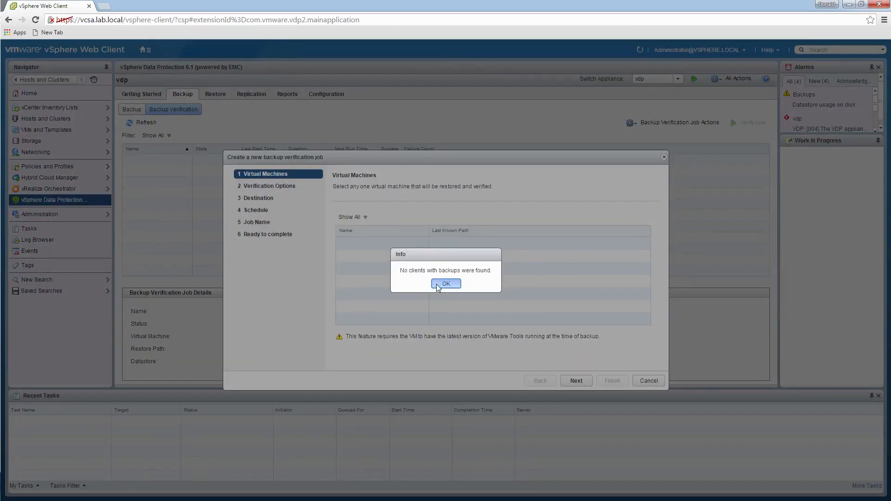
click(445, 284)
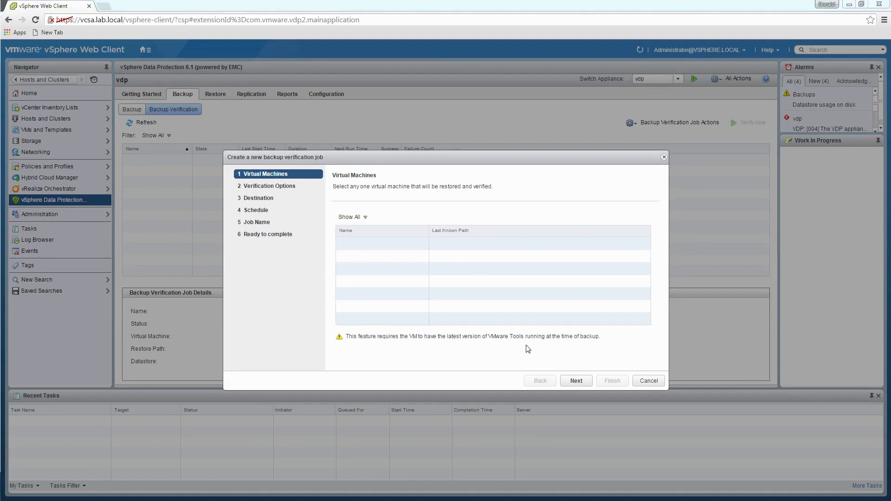
click(649, 382)
Step: Start a new Guest Images backup job with the Full Image data type and fallback to non-quiesced backup
click(130, 111)
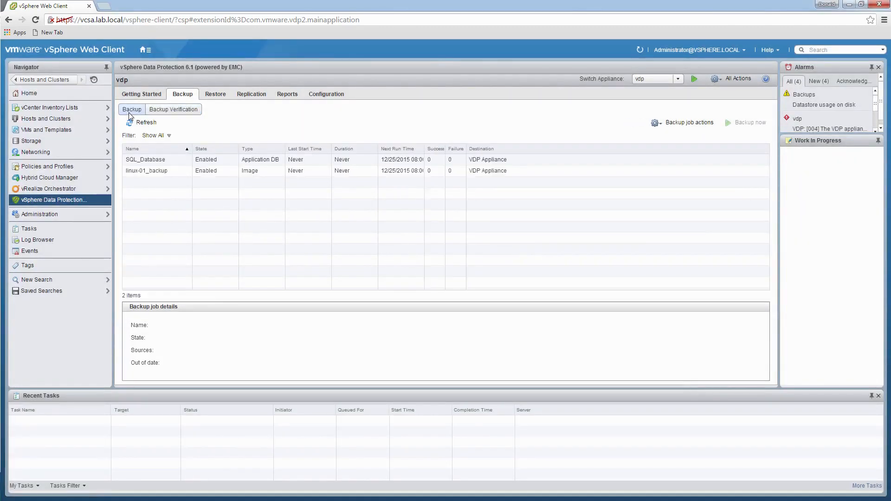
click(677, 122)
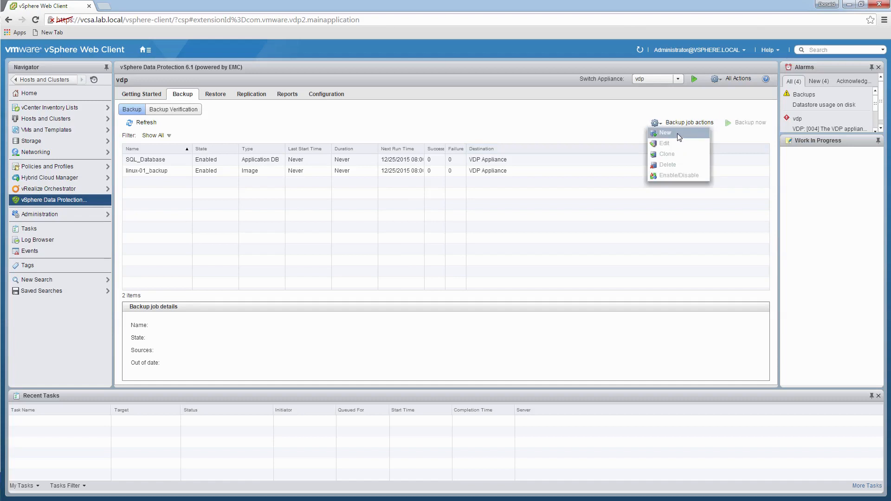
click(677, 132)
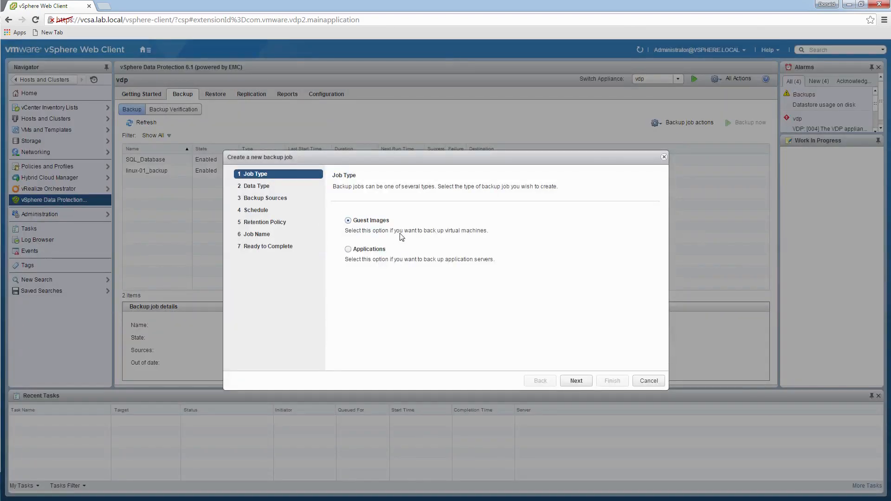
click(575, 381)
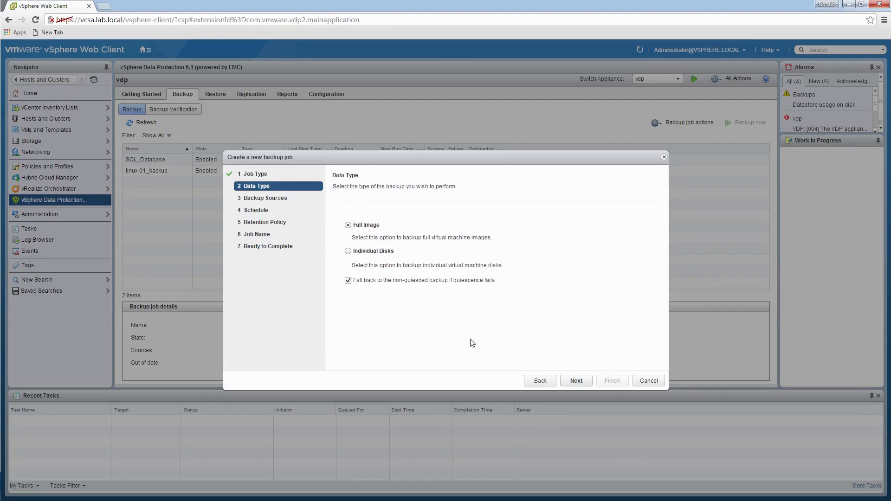
click(576, 380)
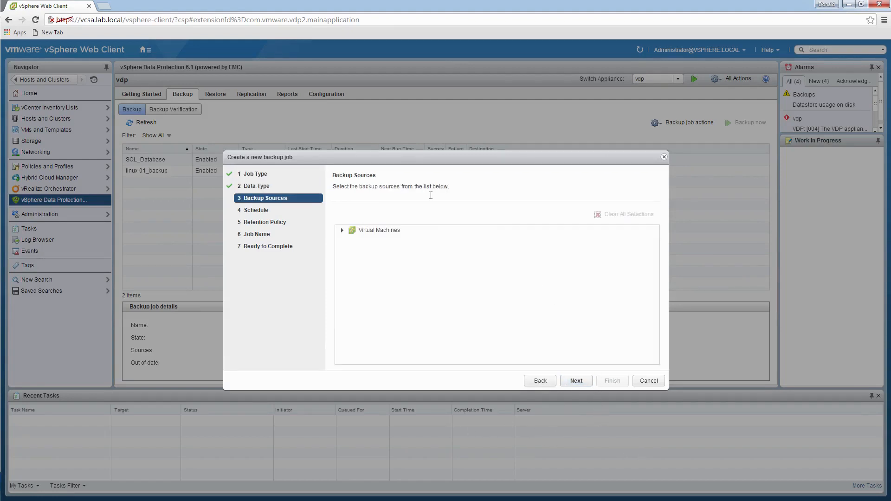
Step: Select the SQL virtual machine under esxi-5.lab.local in Datacenter-1 as the backup source
click(343, 230)
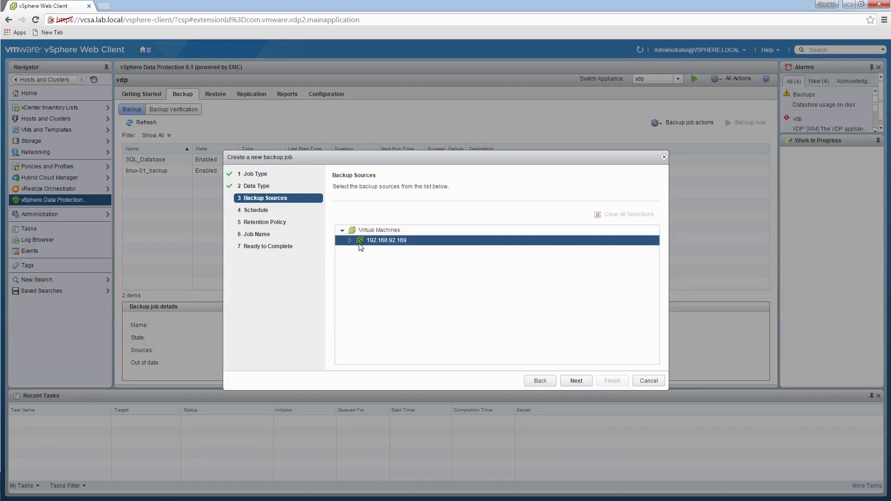
click(350, 240)
click(357, 251)
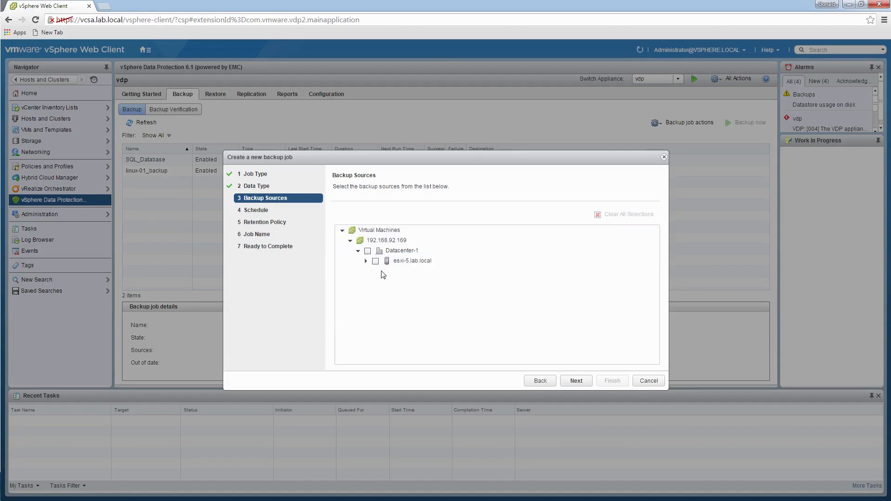
click(366, 261)
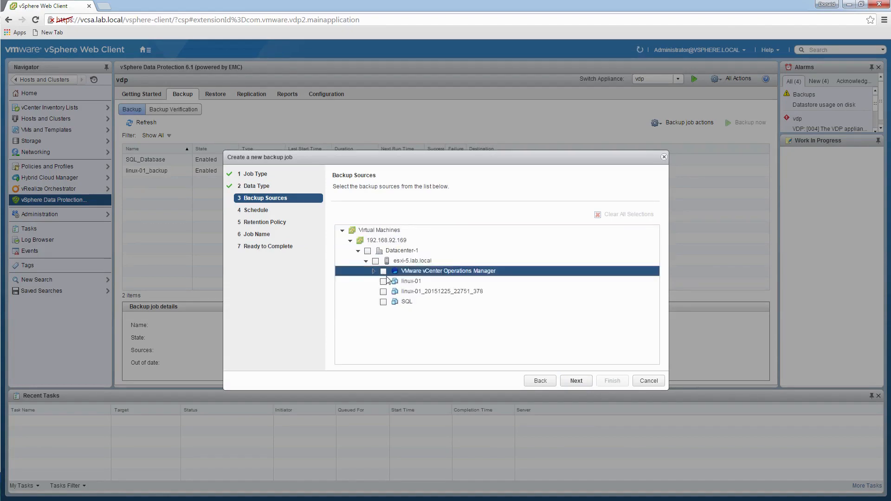
click(382, 302)
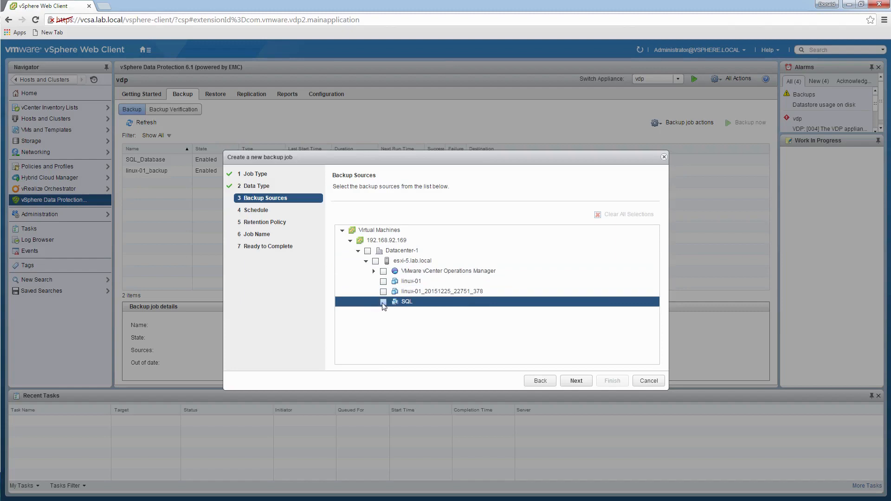
Step: Accept the daily 8:00 PM schedule and 60-day retention, and create the backup job under the name SQL_backup
click(580, 381)
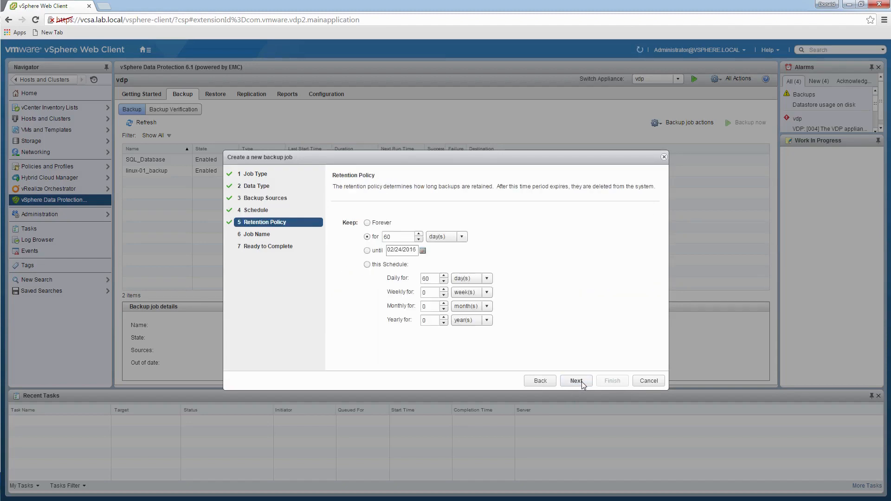
click(576, 381)
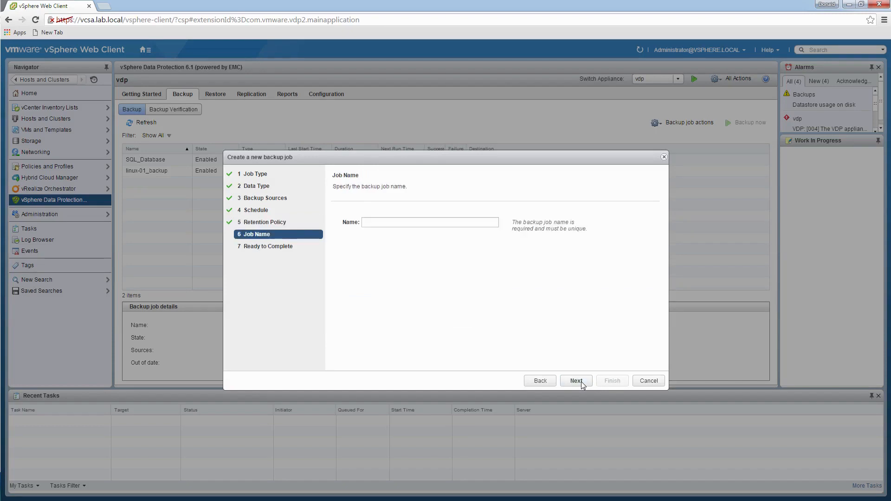
click(400, 224)
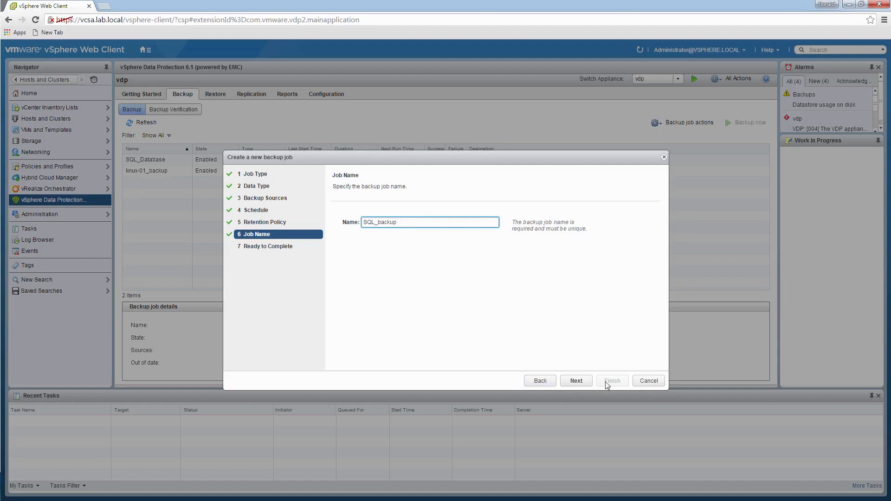
click(576, 381)
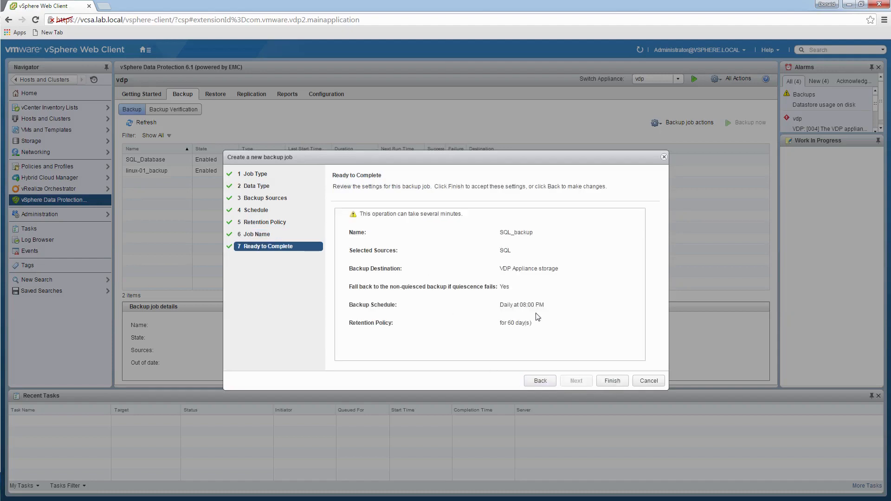
click(607, 381)
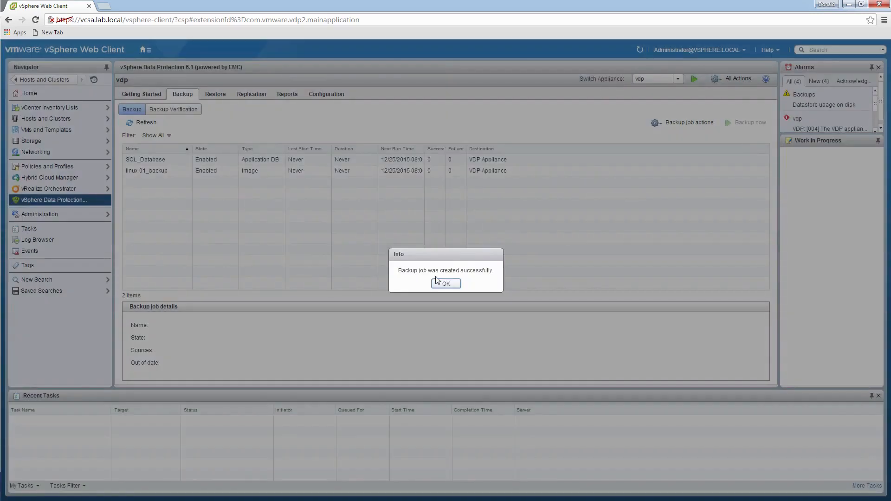
click(444, 284)
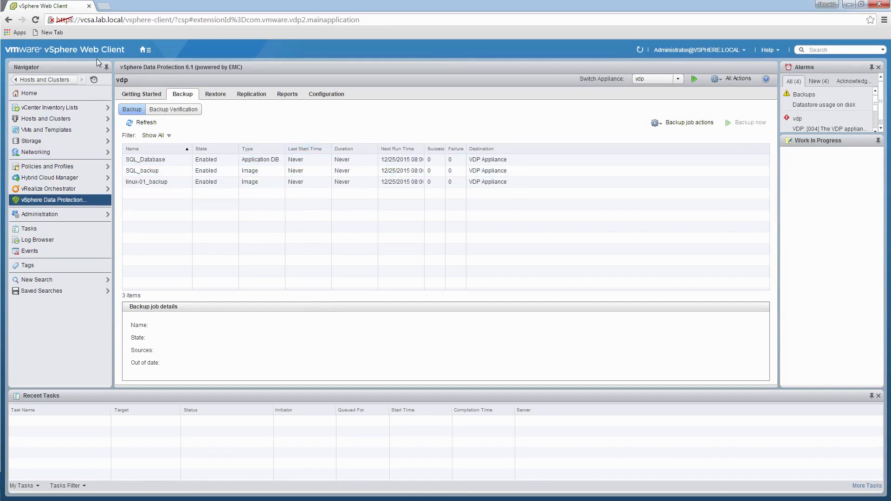
Step: Find linux-01 in the Hosts and Clusters inventory and look at its available VDP 6.1 actions
click(145, 50)
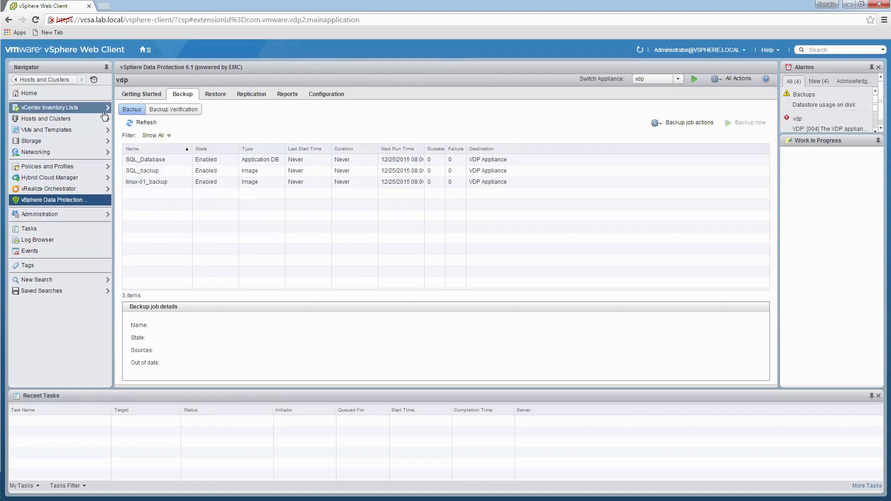
click(61, 121)
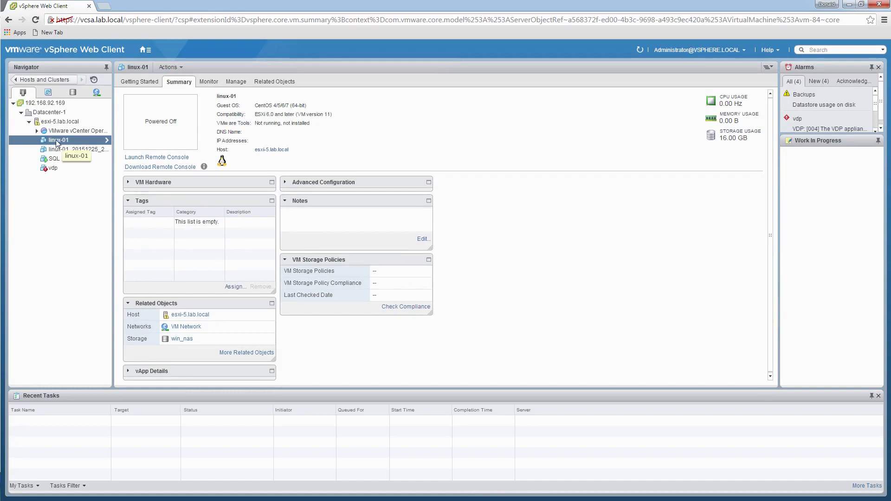
right_click(56, 142)
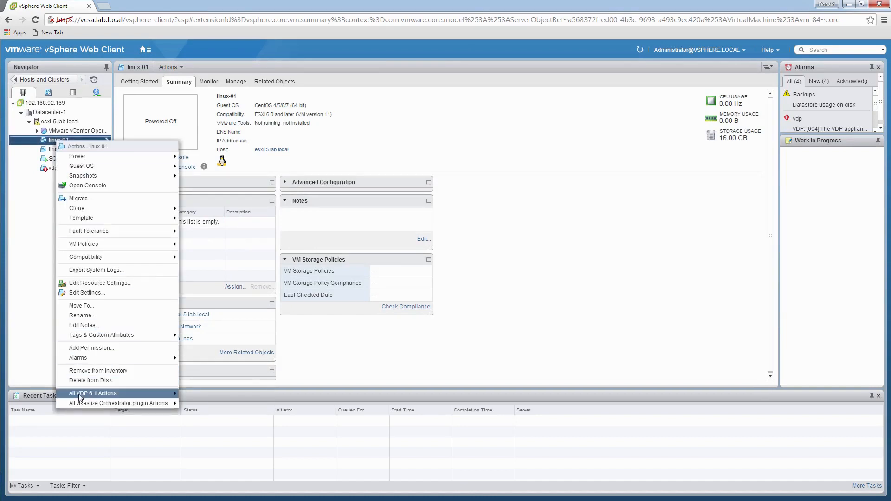
mouse_move(79, 399)
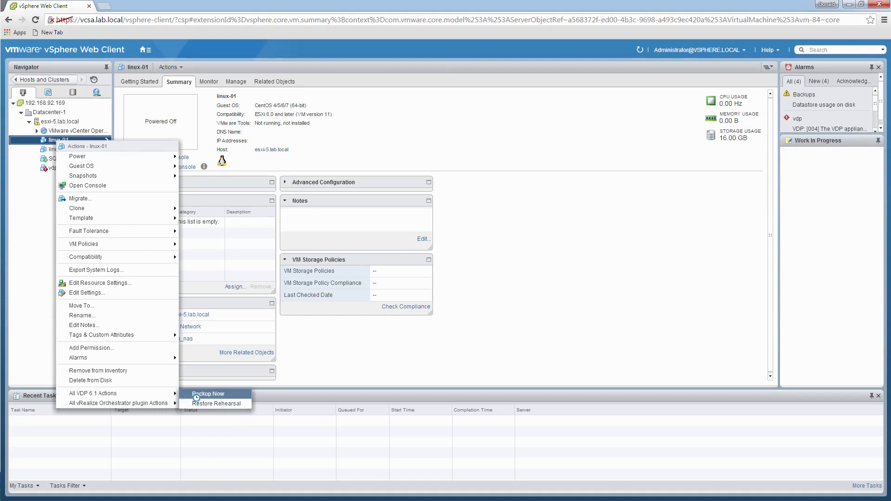
click(483, 144)
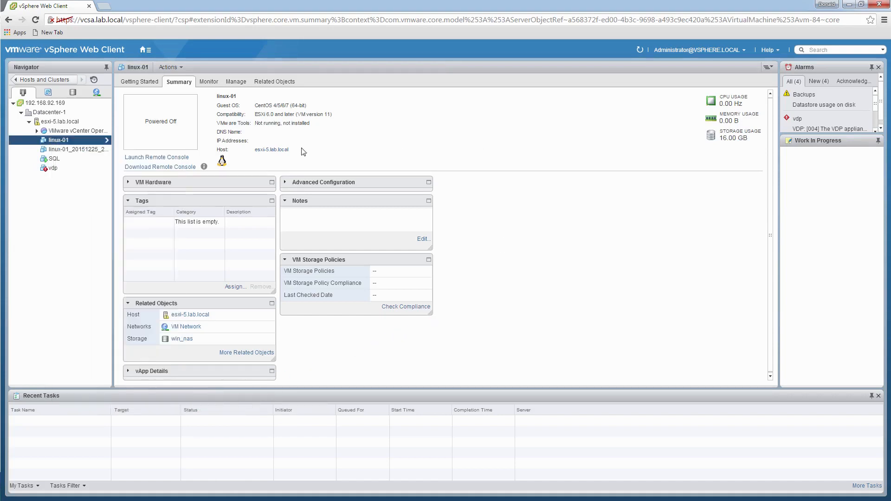
Step: Rename the virtual machine linux-01_20151225_22751_378 to linux-02
right_click(74, 152)
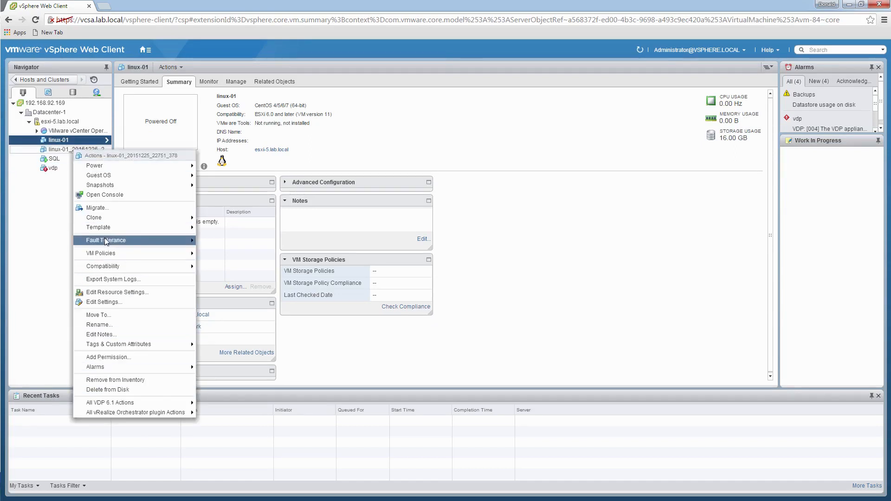
click(107, 325)
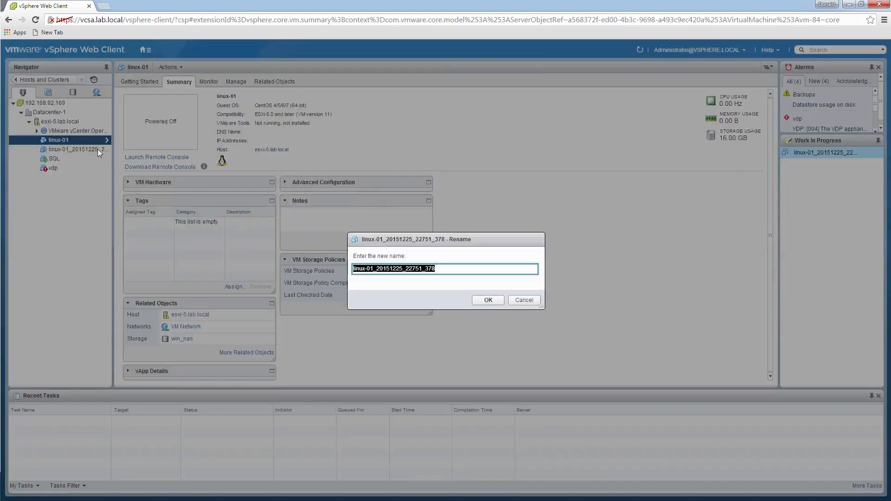
drag(440, 267, 374, 269)
text(2)
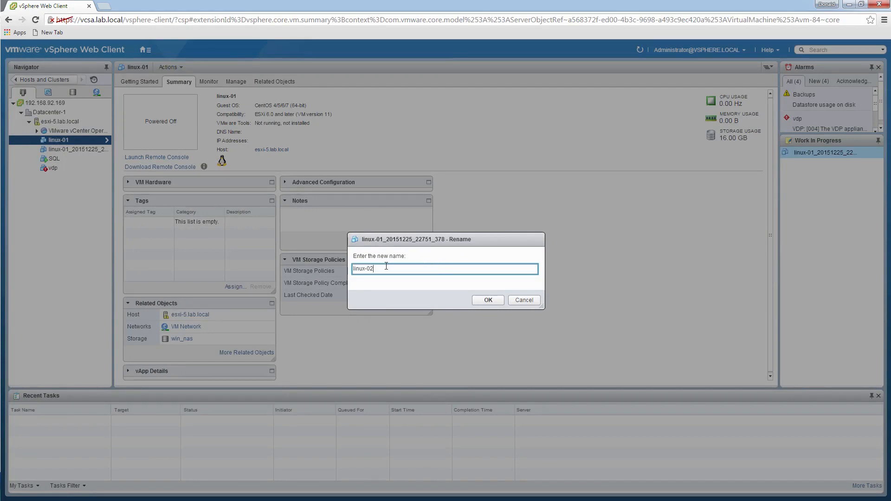
click(487, 300)
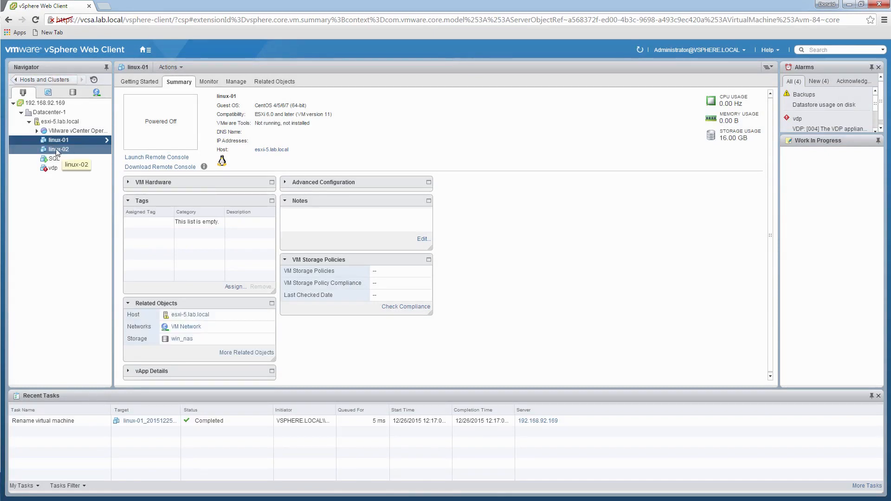
Step: View the summary and available actions of the linux-02 virtual machine
click(57, 150)
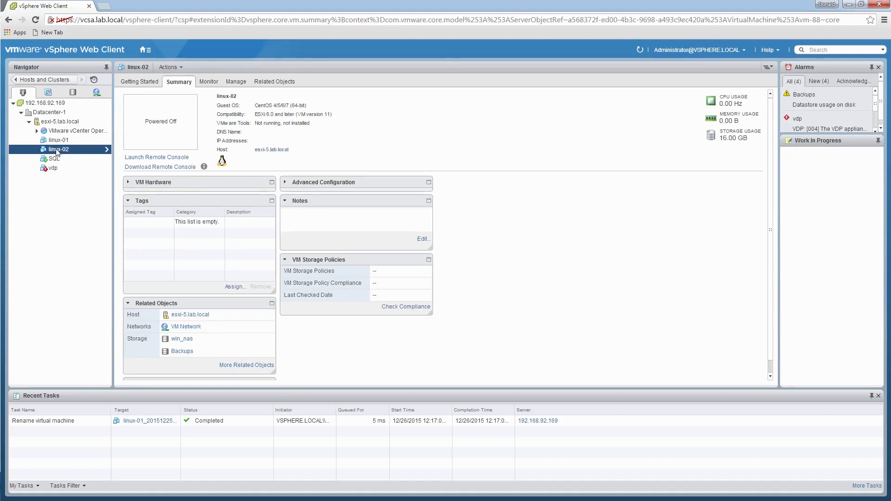
right_click(62, 152)
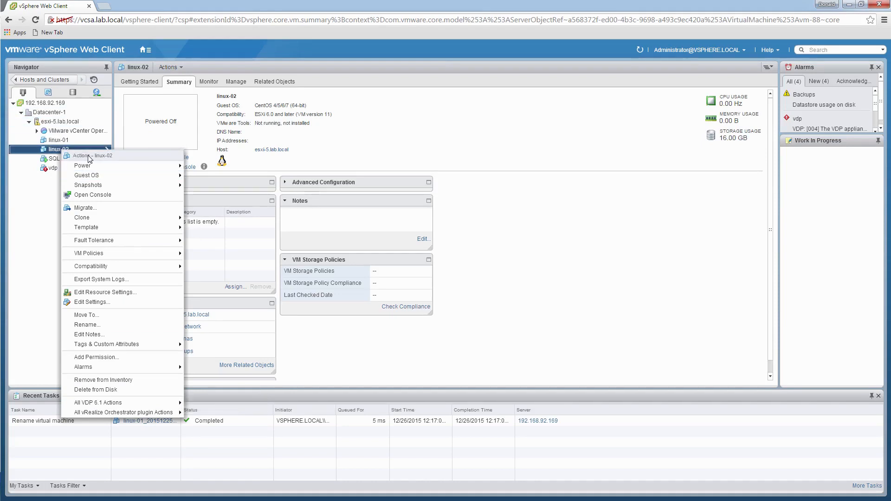
click(41, 204)
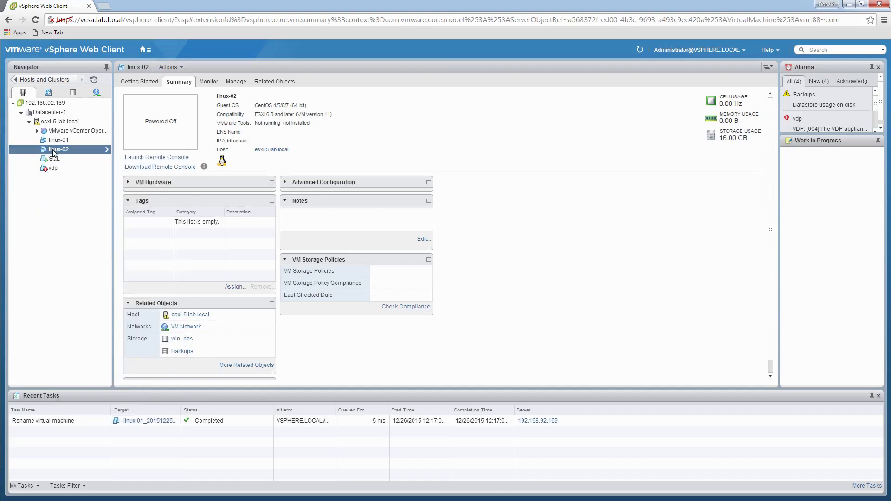
Step: Return to the vSphere Data Protection backup jobs and run SQL_backup immediately for all sources
click(145, 49)
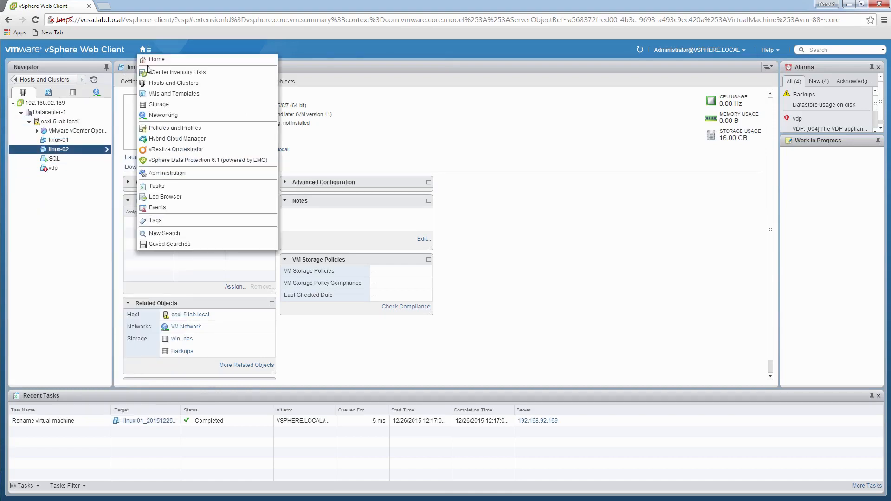
click(174, 159)
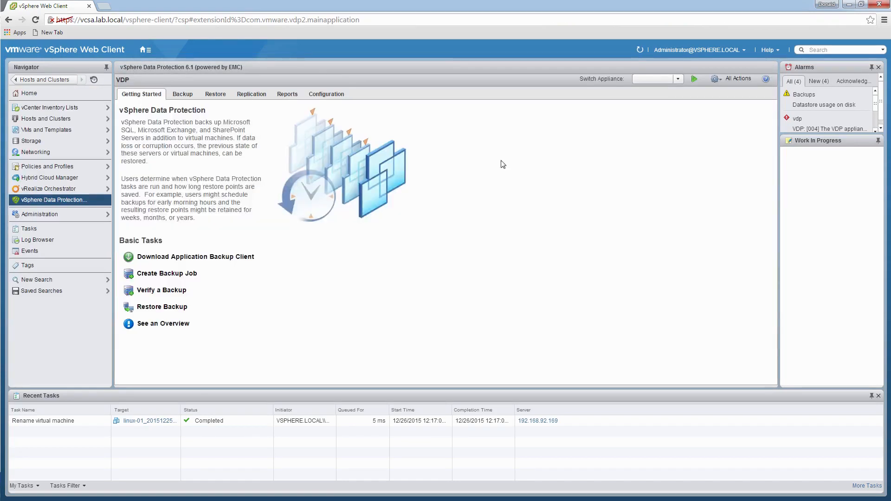
click(188, 93)
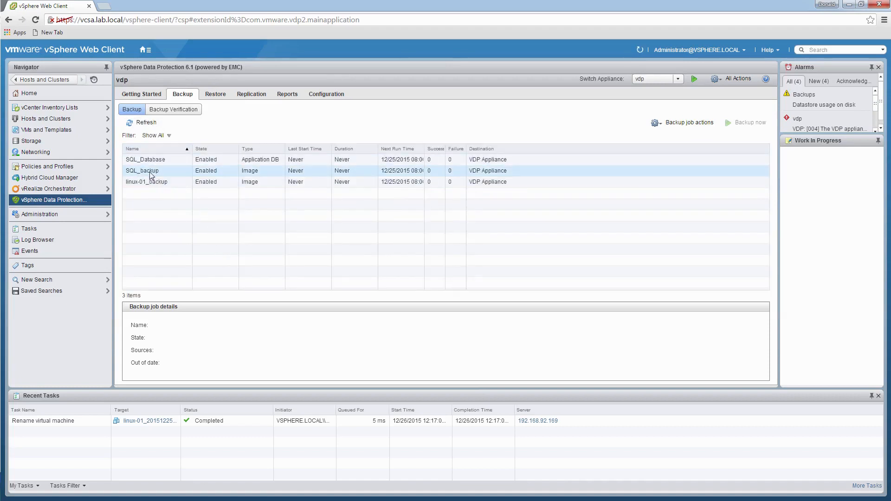
click(151, 172)
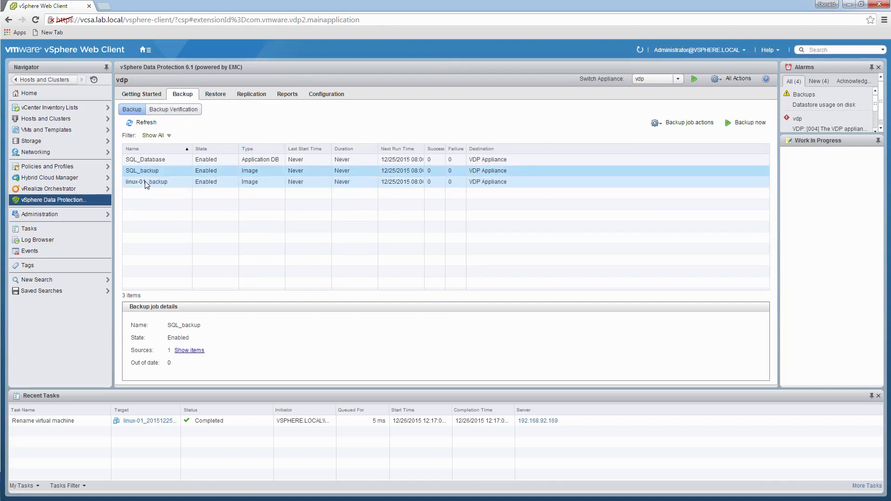
click(760, 125)
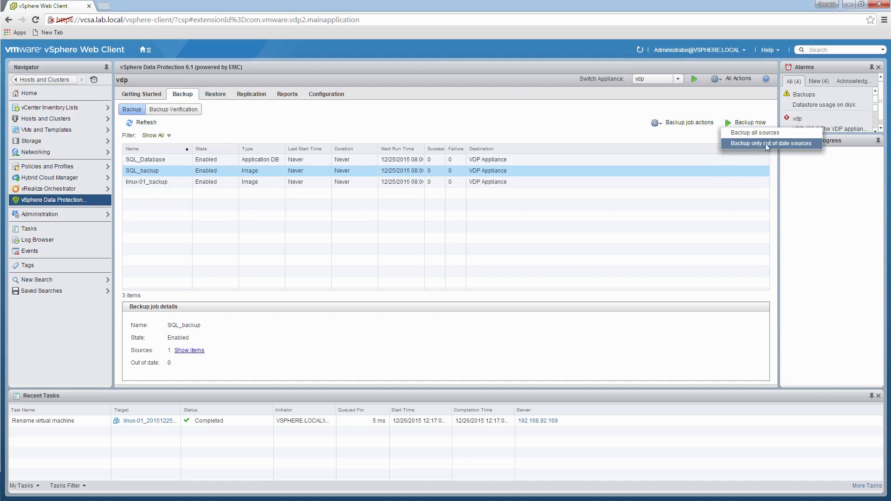
click(756, 134)
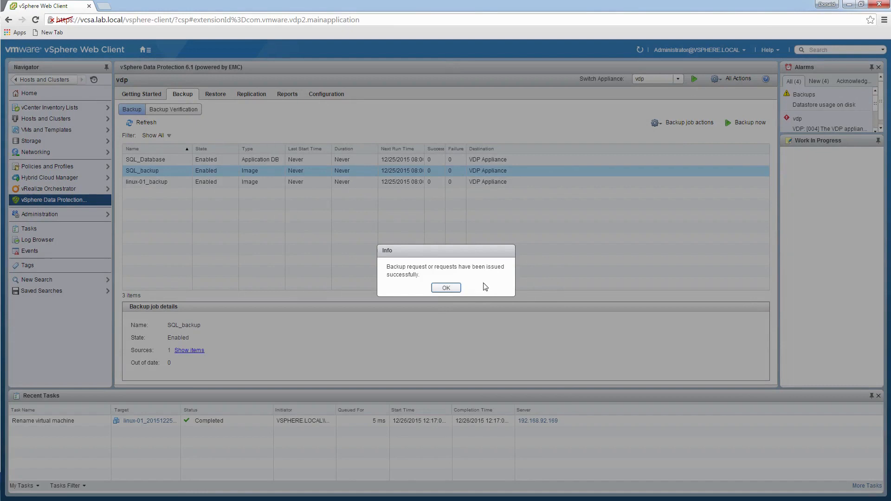
click(444, 288)
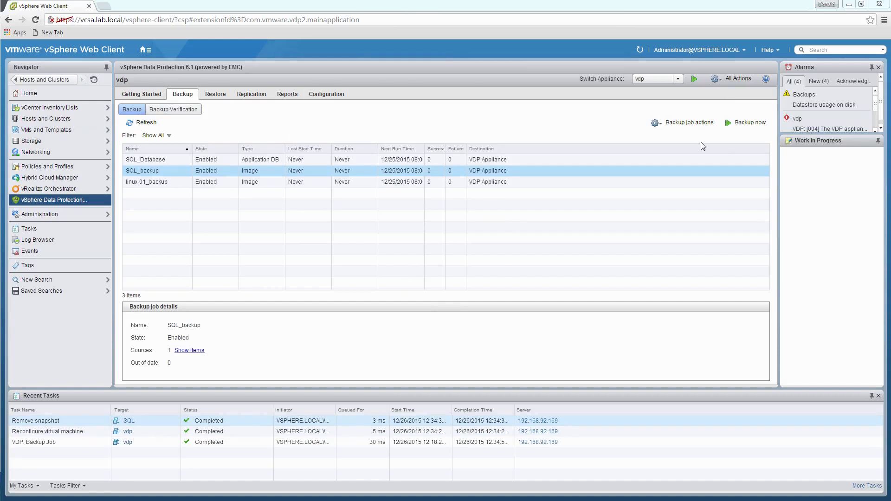
Step: Start a new backup verification job for the SQL virtual machine, keeping the default Guest OS Heartbeat verification without a script
click(197, 110)
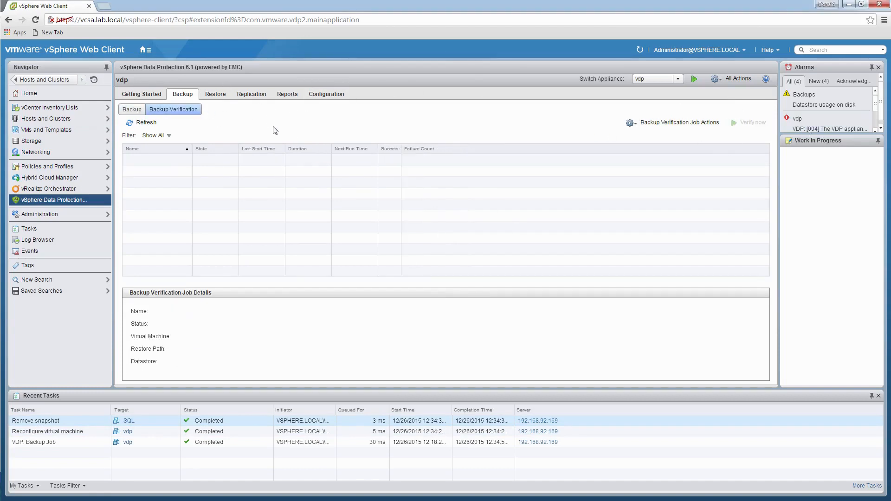
click(634, 126)
click(647, 134)
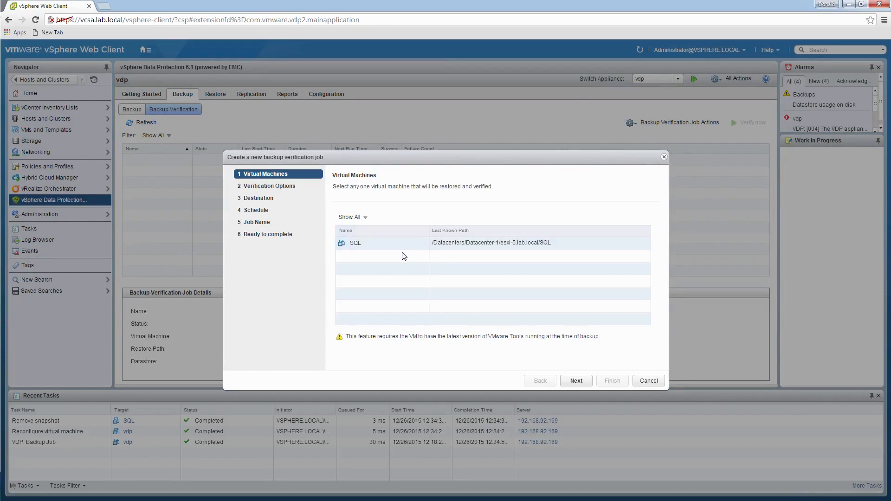
click(364, 247)
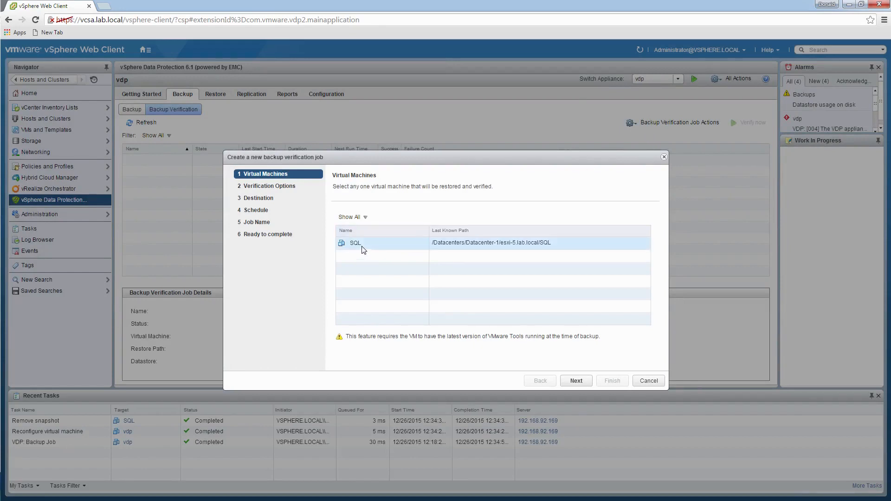
click(388, 244)
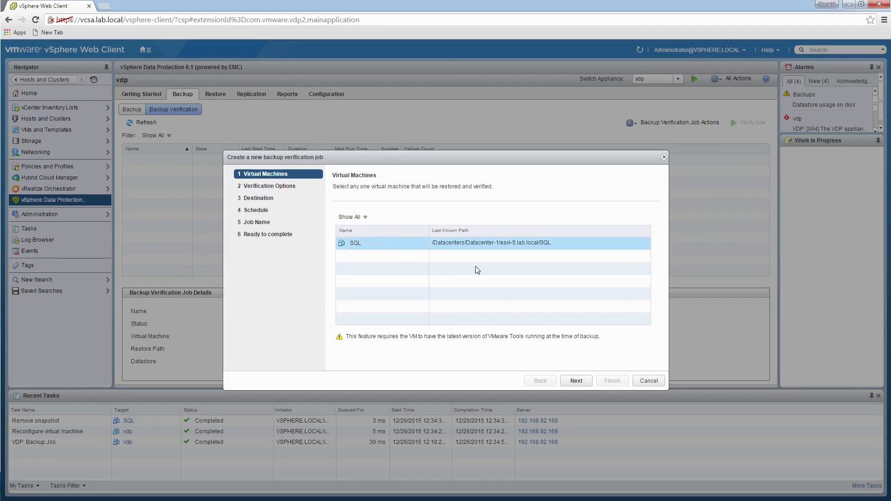
click(575, 379)
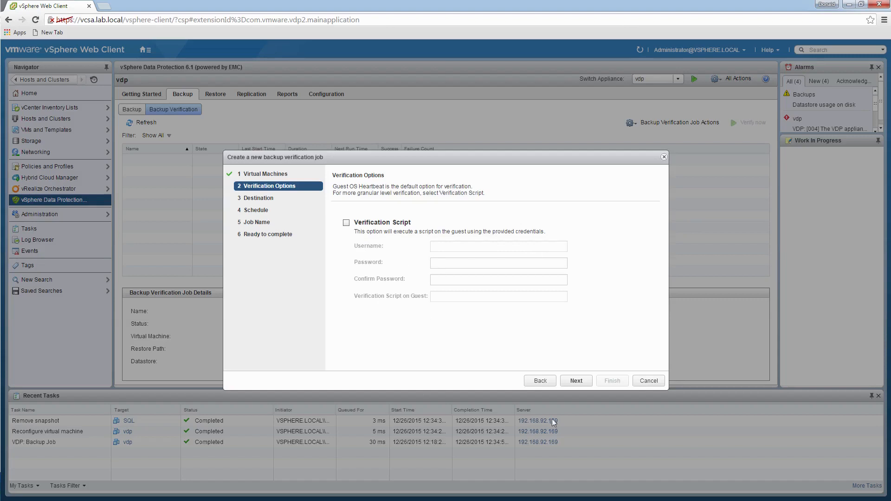
click(582, 381)
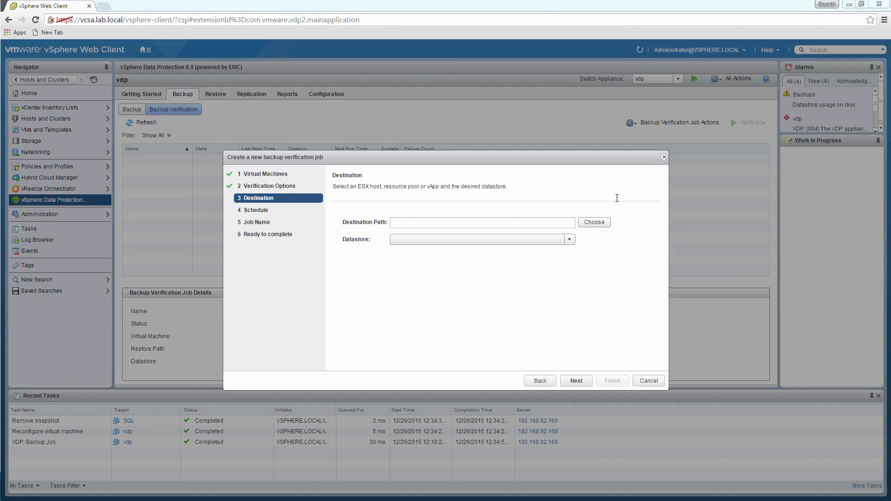
Step: Set the verification job's destination to esxi-5.lab.local in Datacenter-1 and its datastore to Backups
click(600, 228)
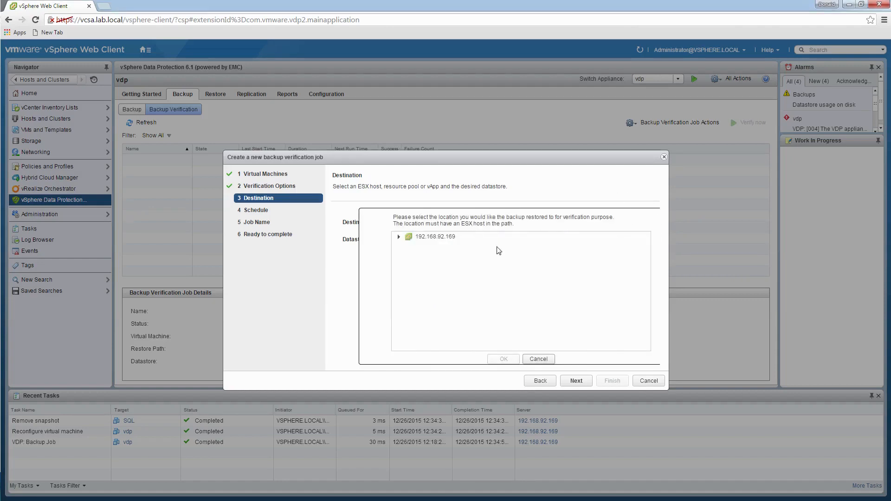
click(405, 240)
click(399, 237)
click(441, 237)
click(406, 247)
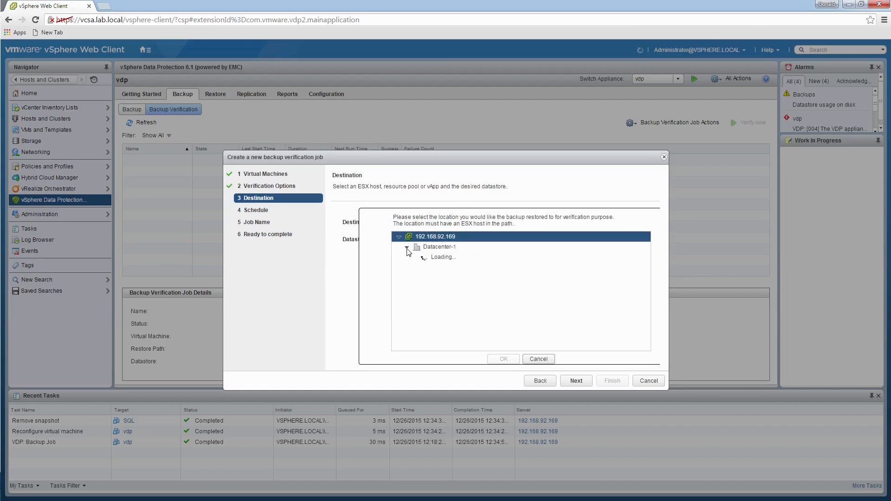
click(415, 258)
click(415, 259)
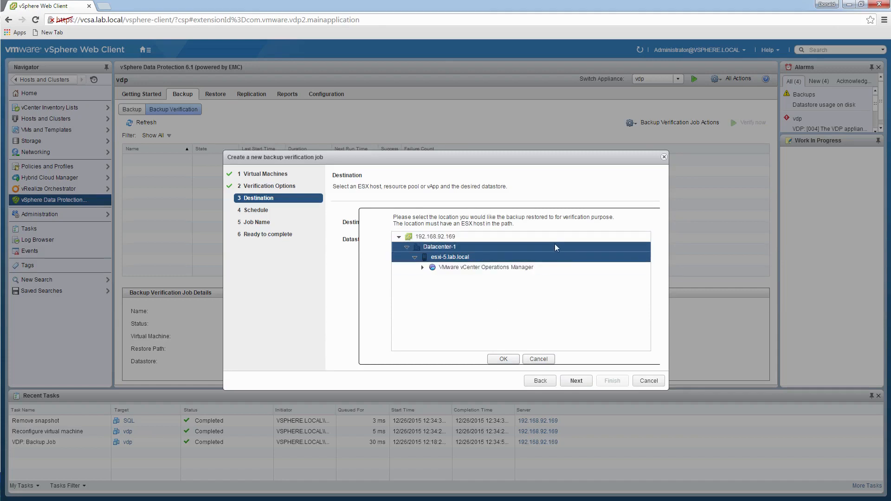
click(502, 360)
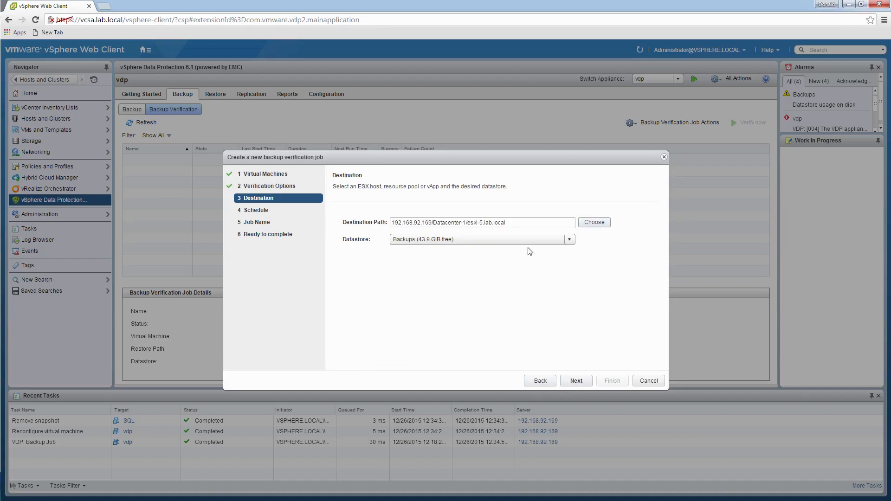
click(570, 238)
click(567, 250)
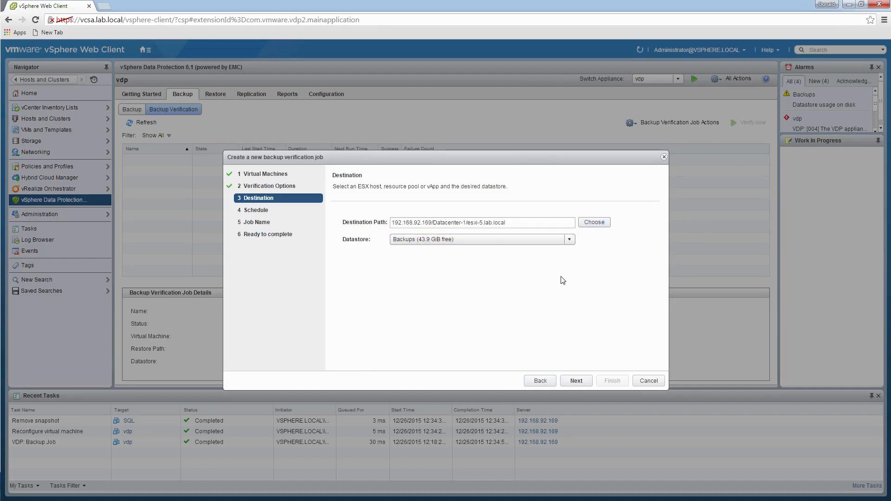
click(578, 384)
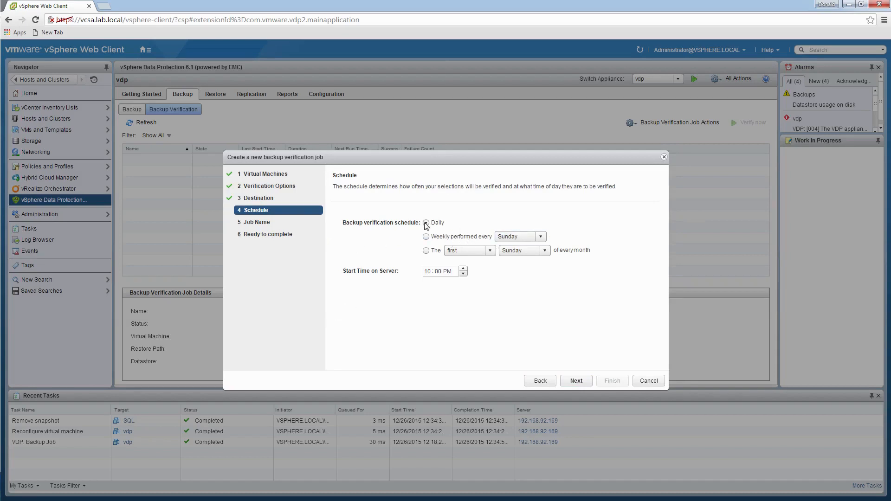
Step: Schedule the verification daily at 10:00 PM, name the job SQL_Backup_Verification, create it and show its details
click(575, 380)
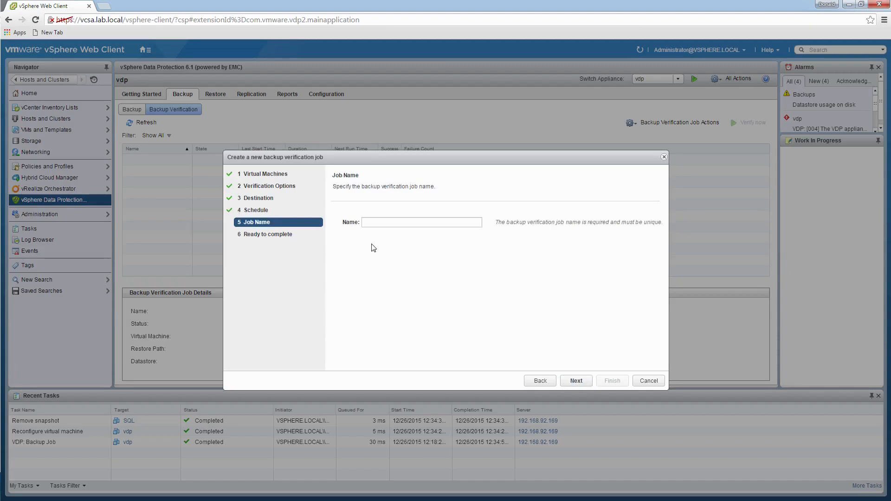
click(380, 221)
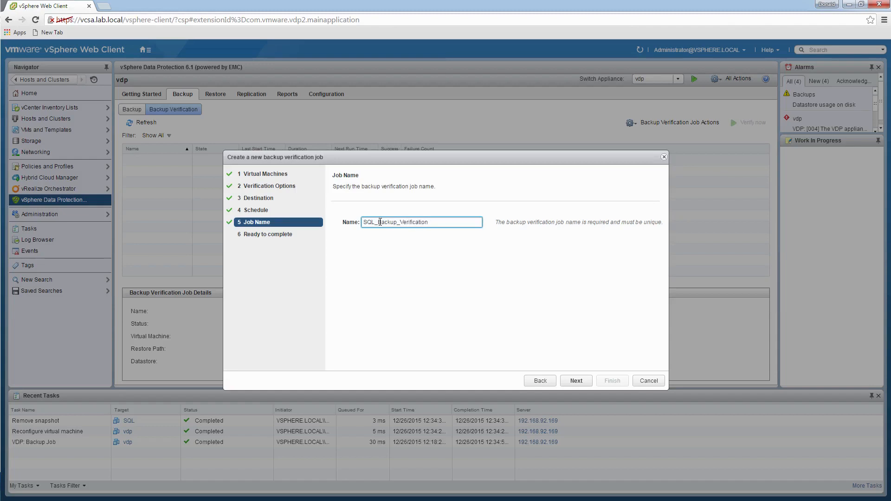
click(575, 380)
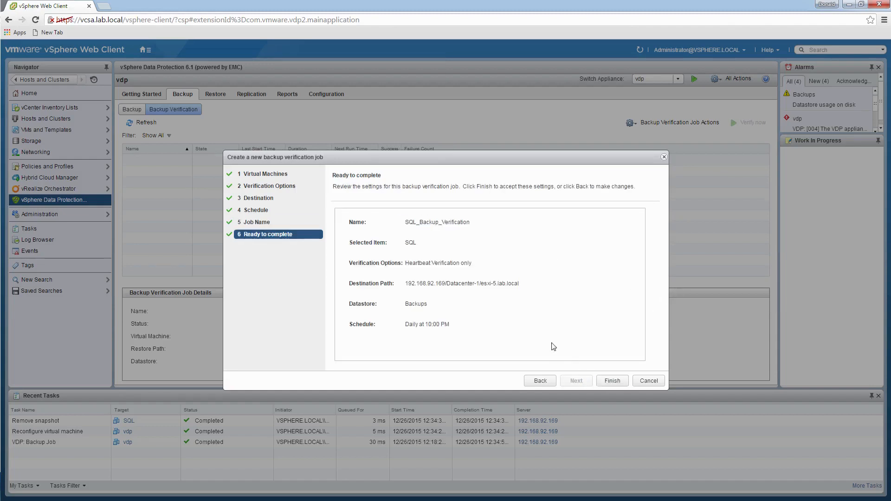
click(610, 381)
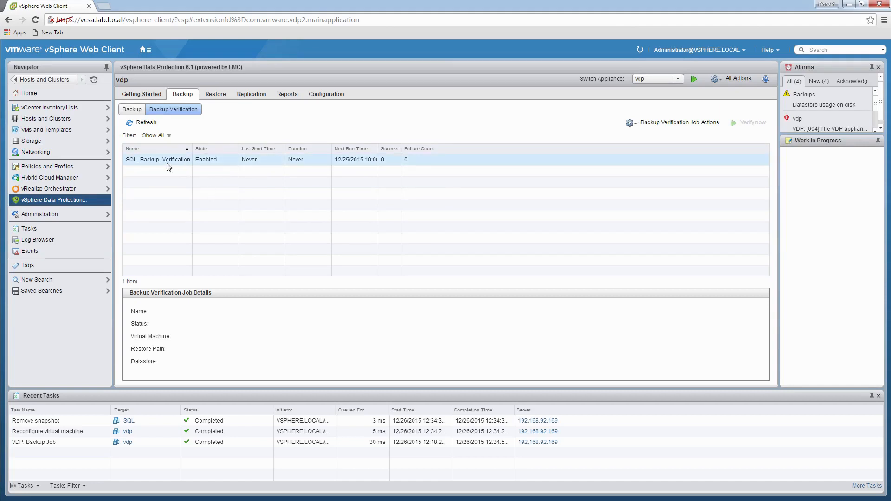
click(254, 163)
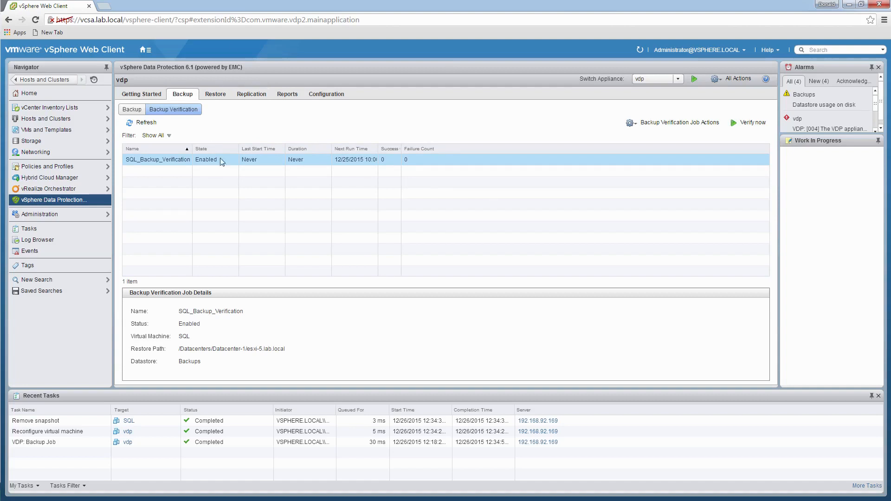
Step: Review the new replication job's type, client, backup selection and destination options without creating the job
click(214, 97)
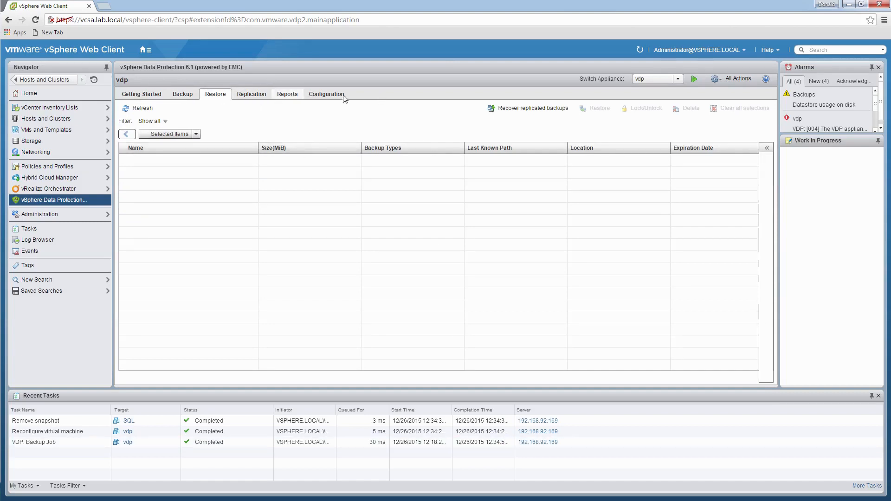
click(259, 95)
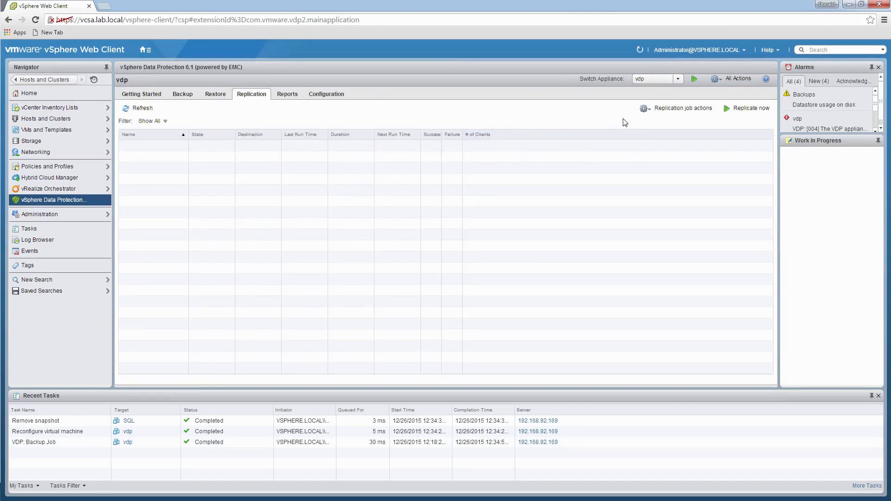
click(651, 113)
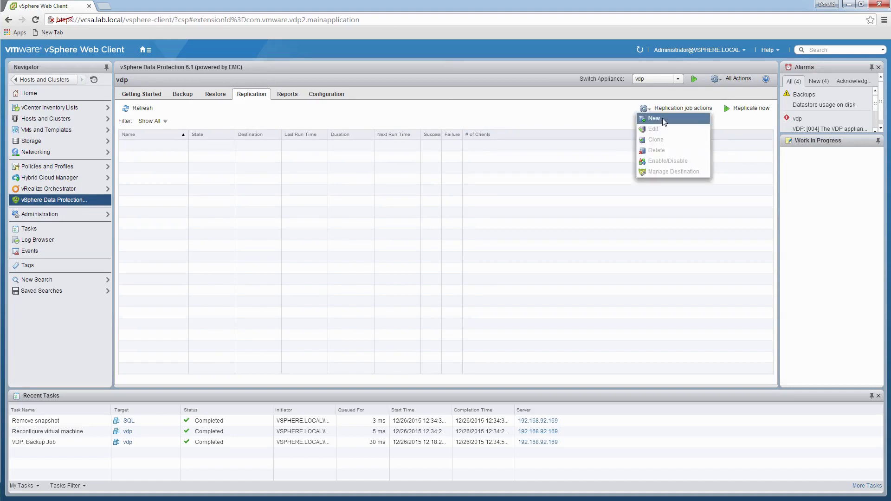
click(664, 122)
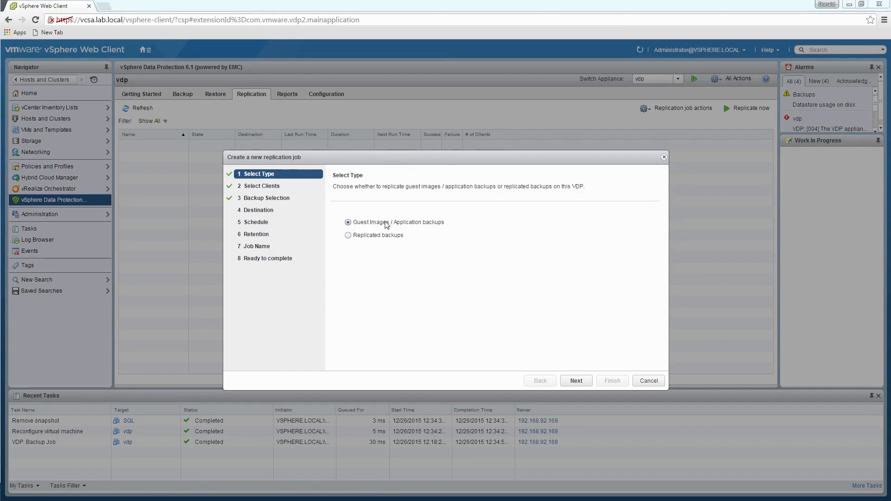
click(576, 380)
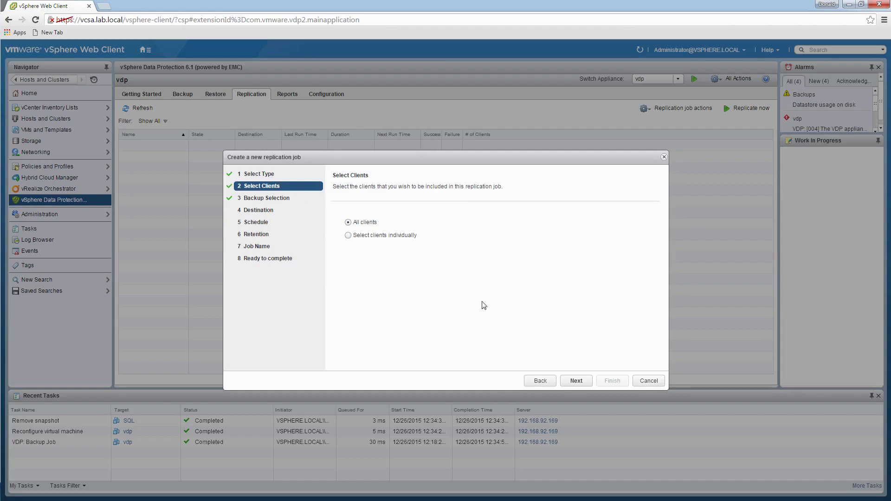
click(575, 382)
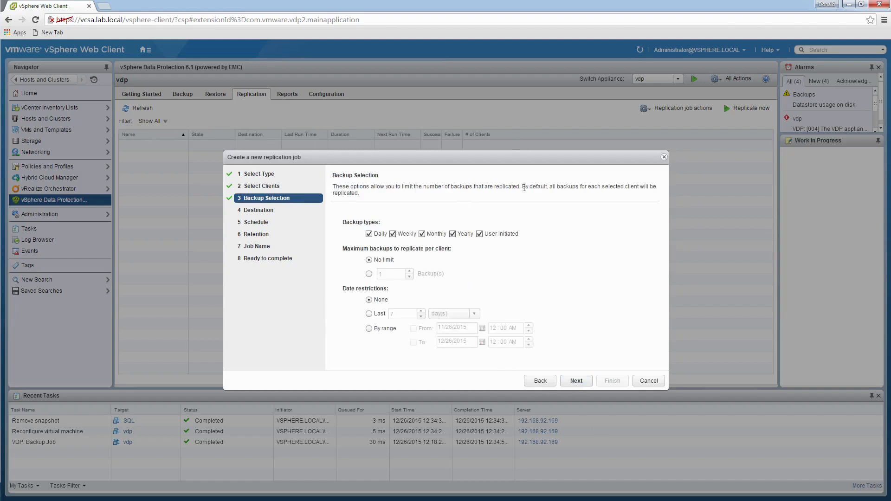
click(580, 383)
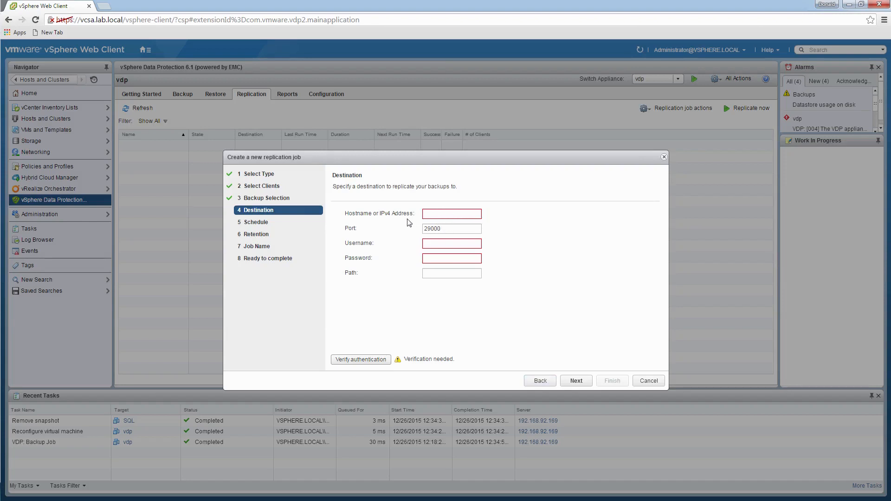
click(447, 217)
click(648, 381)
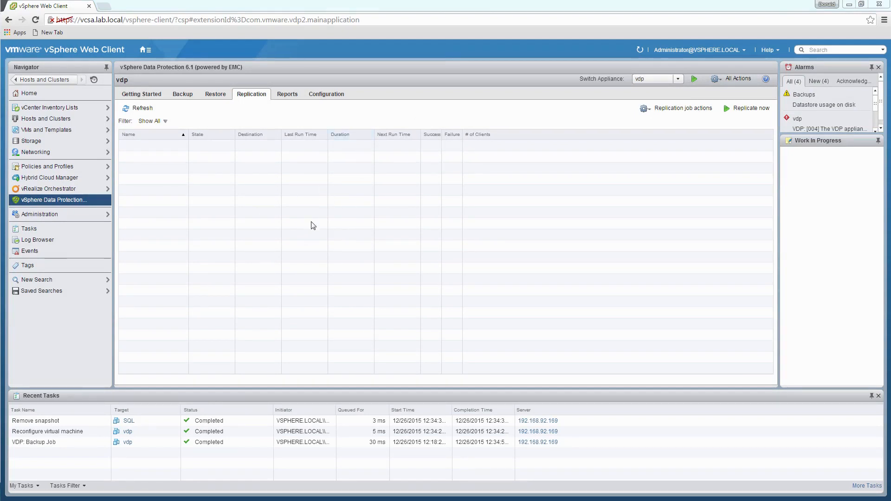
Step: Examine the appliance reports on task failures, backup job details with their report types, and unprotected clients
click(289, 97)
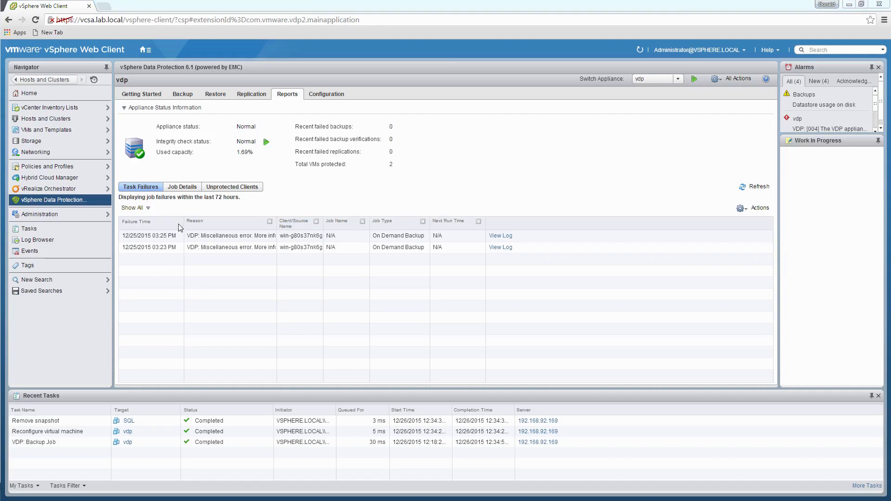
click(181, 187)
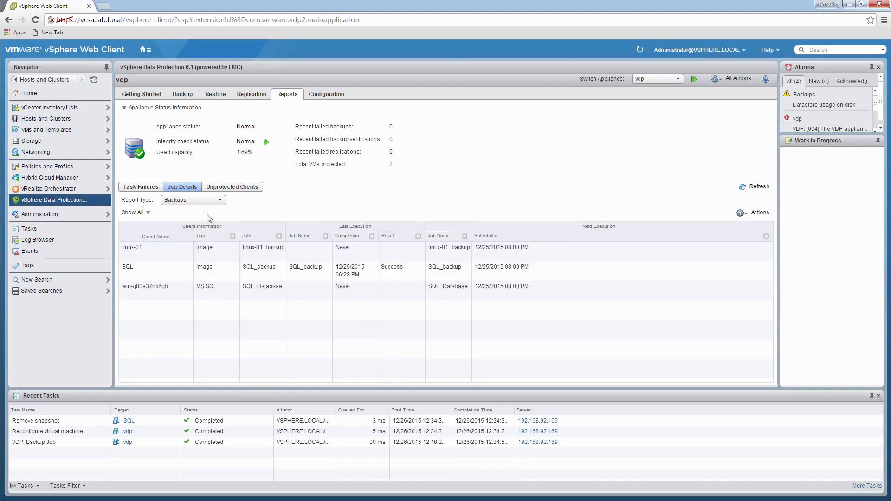
click(217, 200)
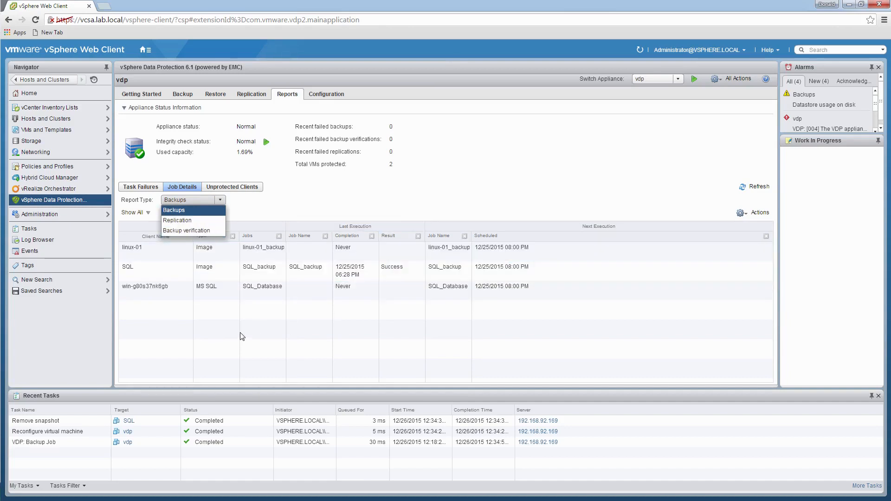
click(258, 179)
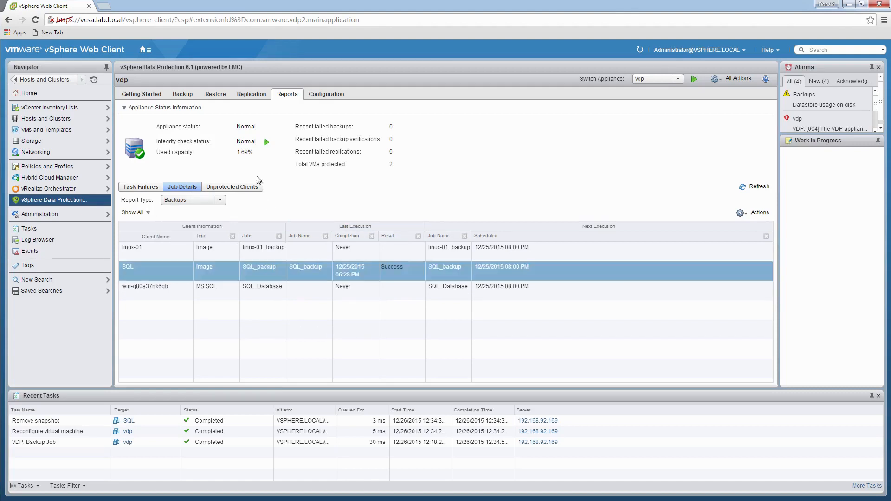
click(244, 188)
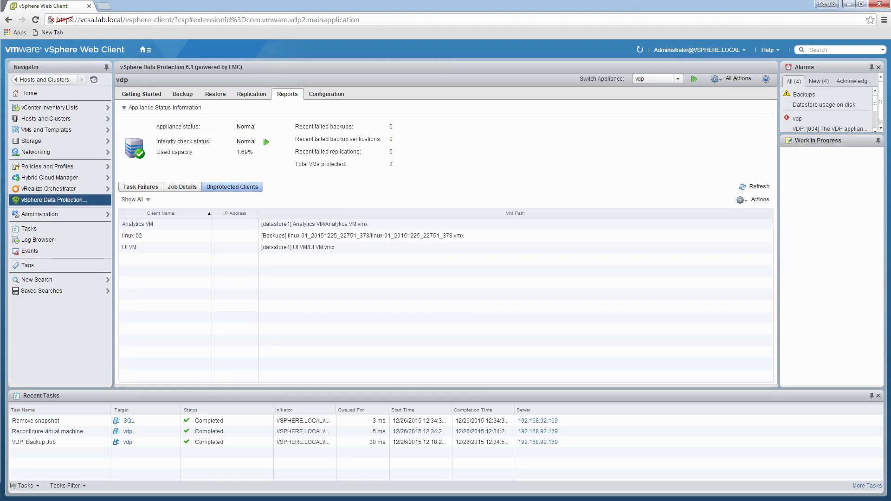